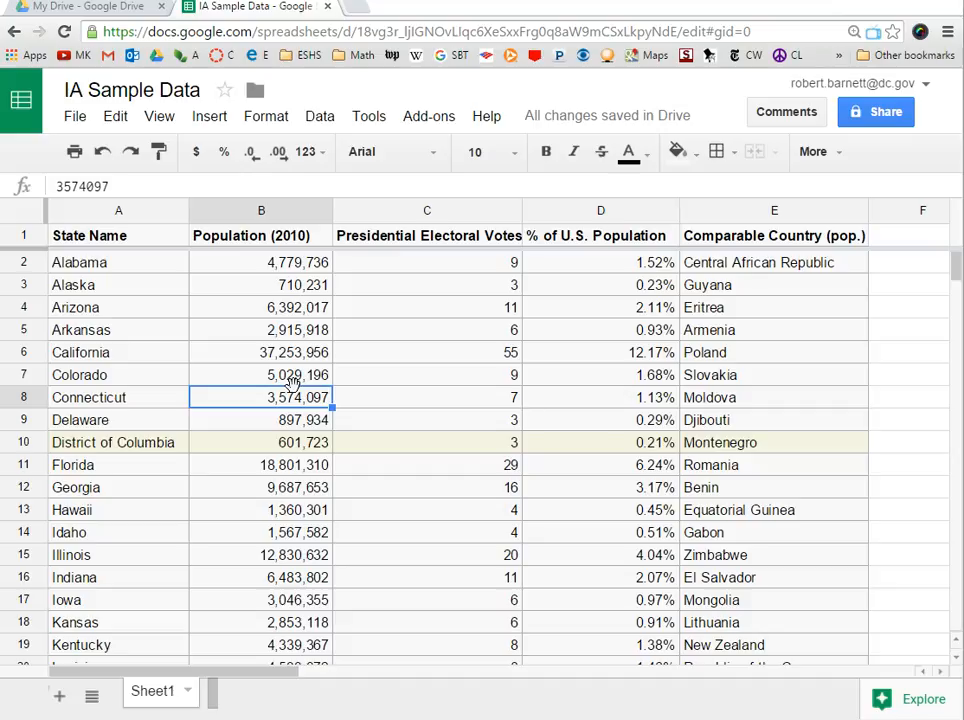
Step: Rename the Sheet1 sheet as Raw Data
left_click(157, 688)
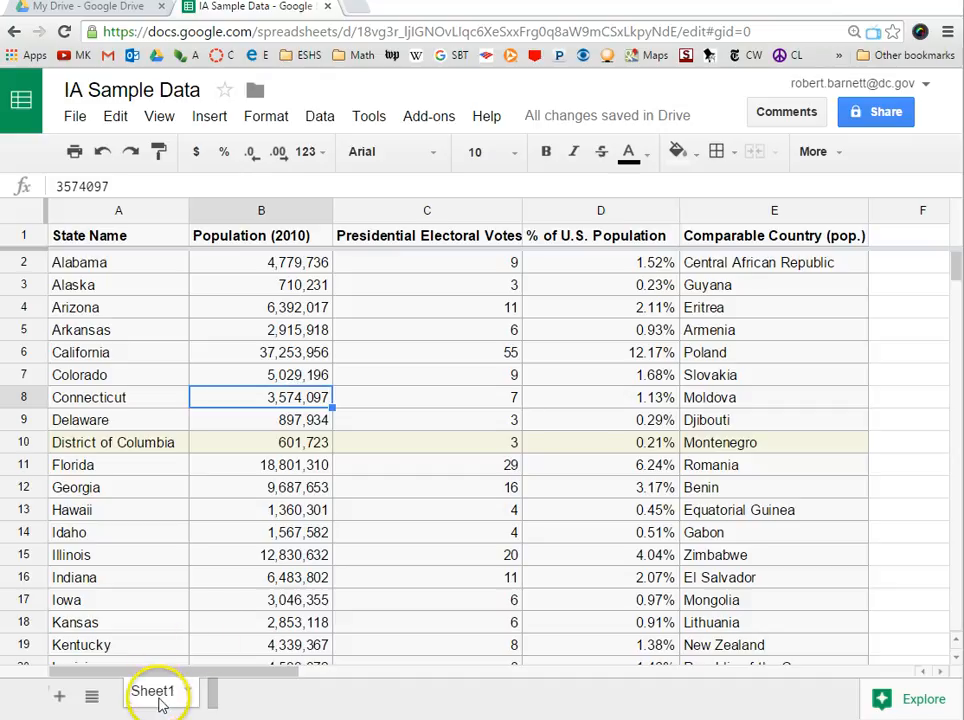
left_click(161, 696)
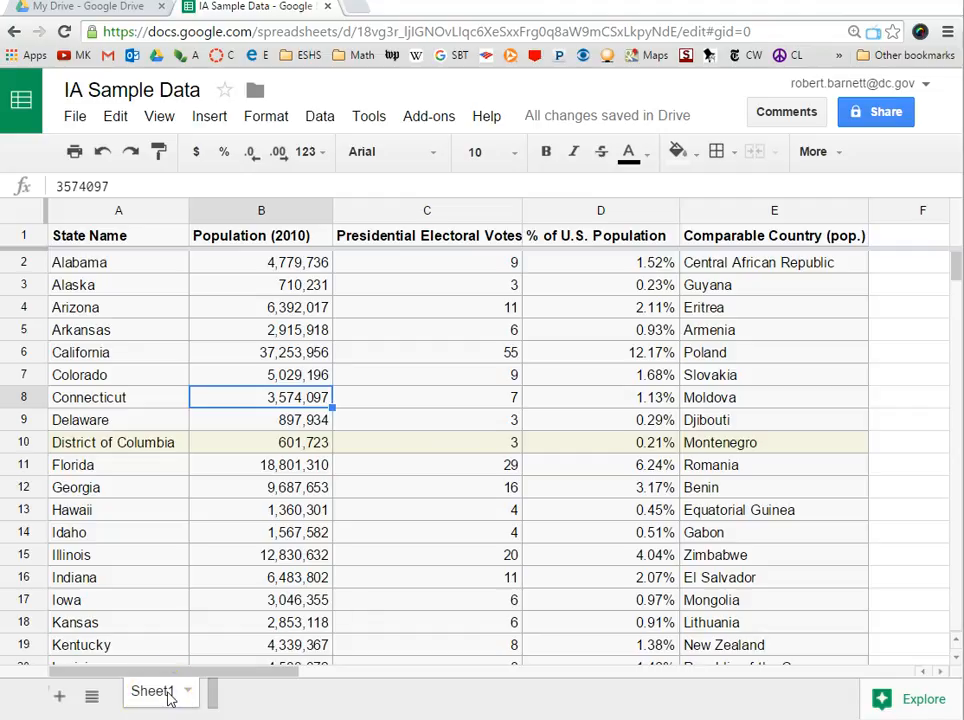
left_click(167, 692)
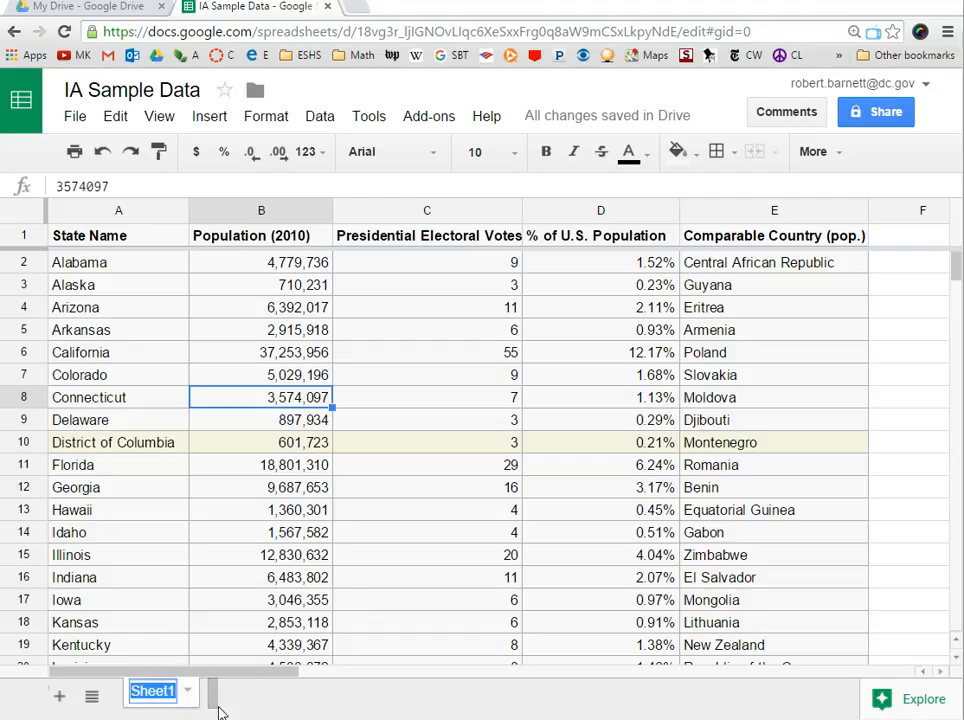
type("Raw Data")
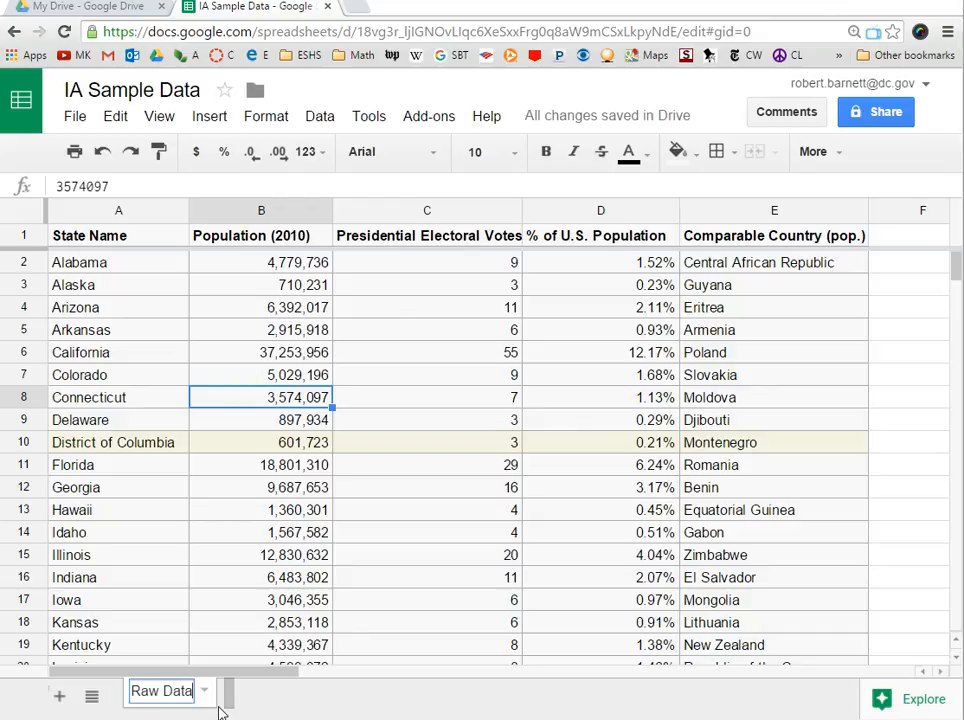
left_click(139, 586)
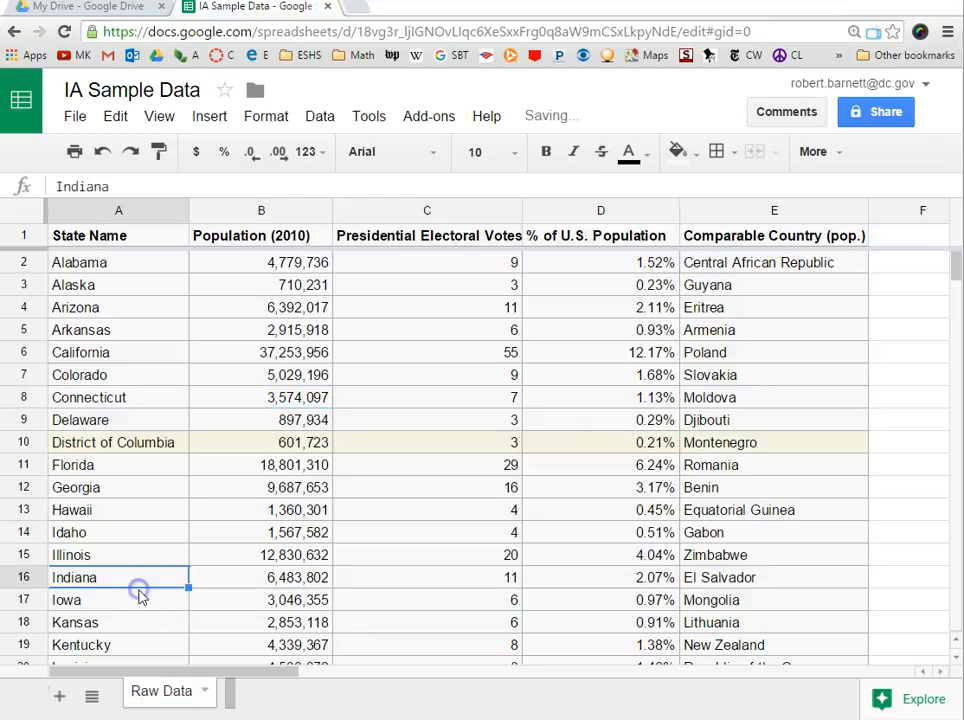
Step: Copy the whole state table, A1:E52, from Raw Data into a new sheet starting at cell A1
left_click(84, 236)
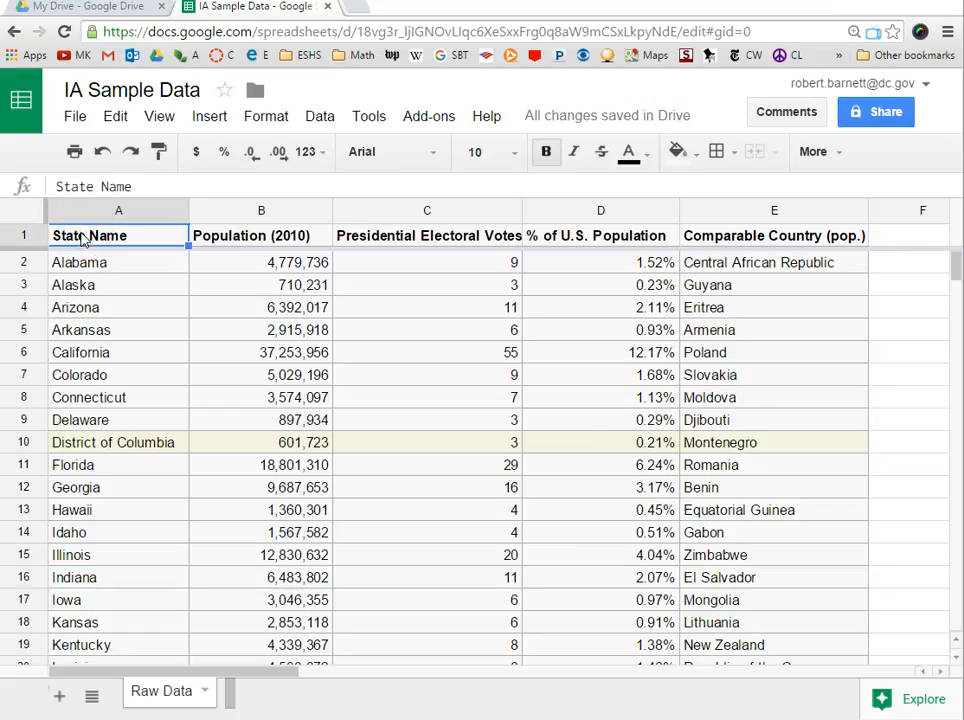
left_click_drag(84, 236, 768, 443)
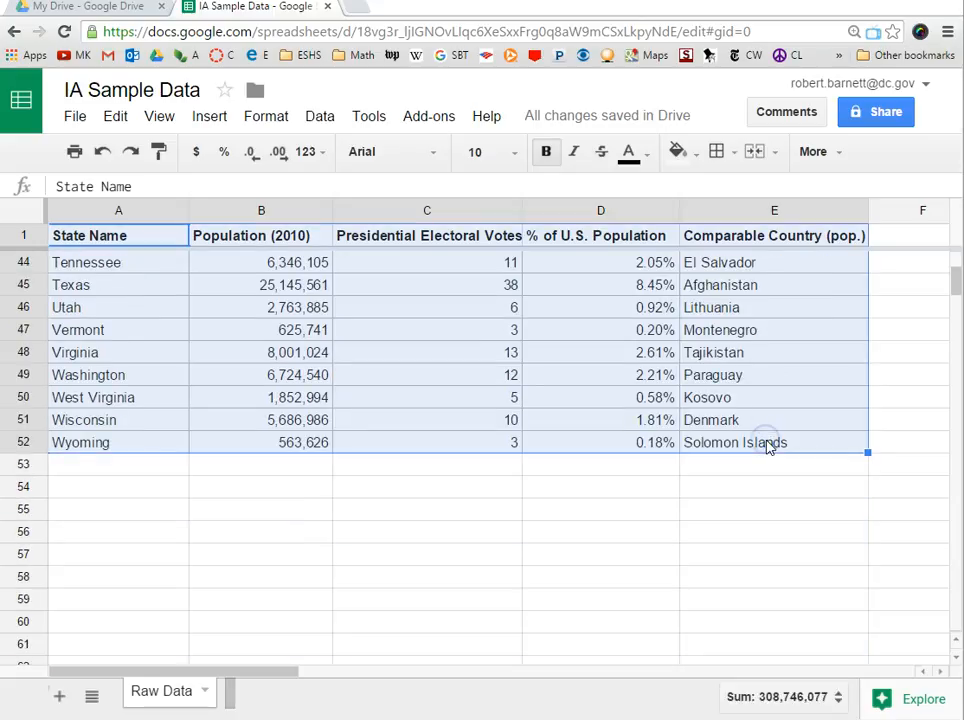
right_click(779, 395)
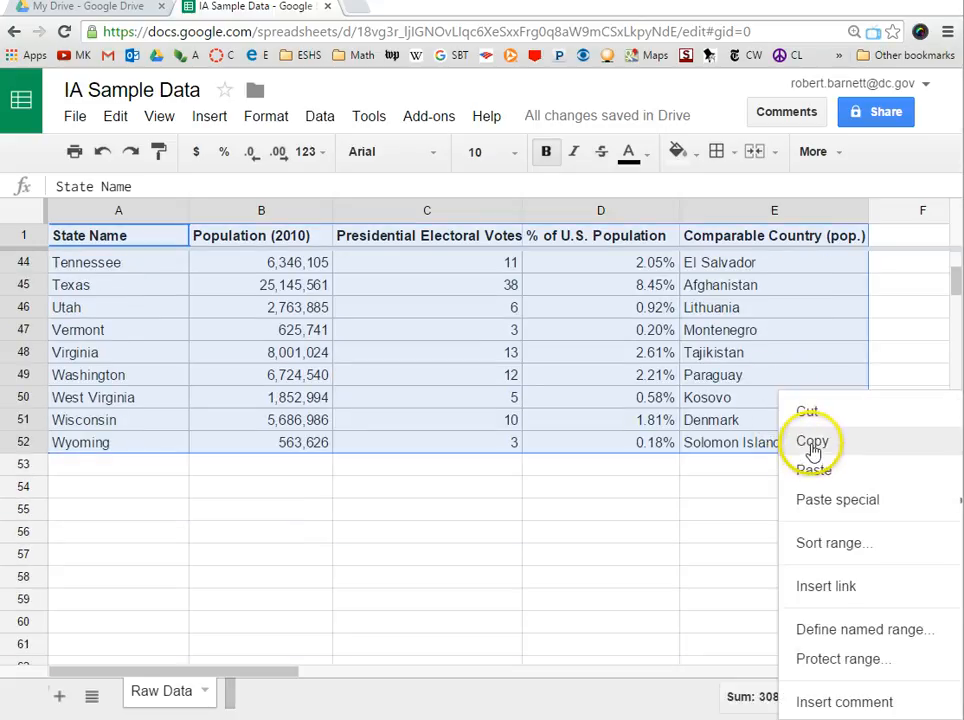
left_click(813, 443)
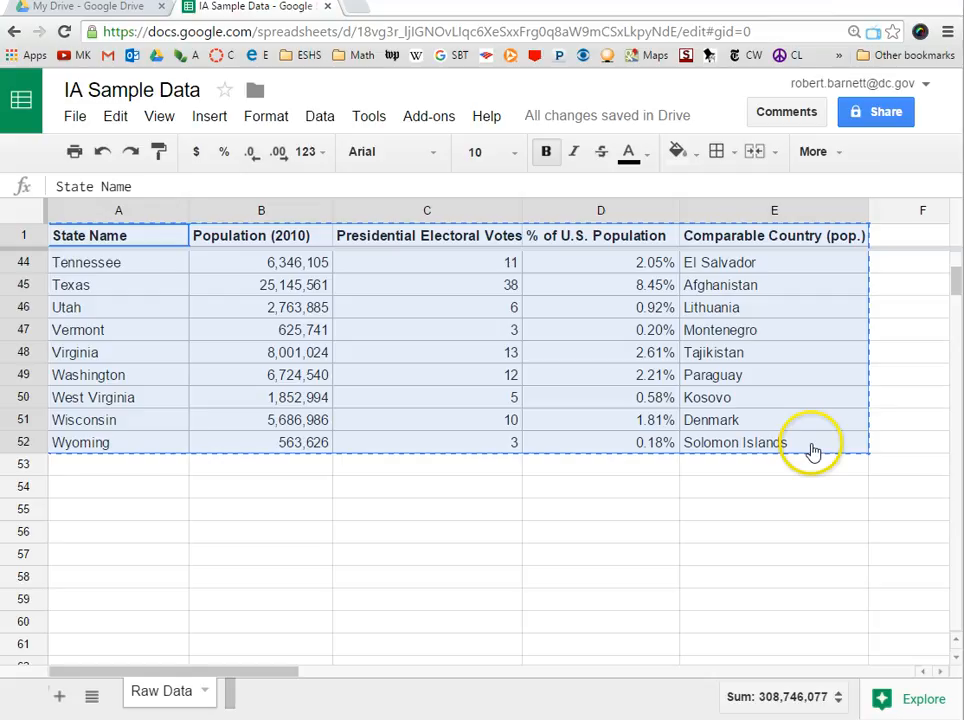
left_click(60, 696)
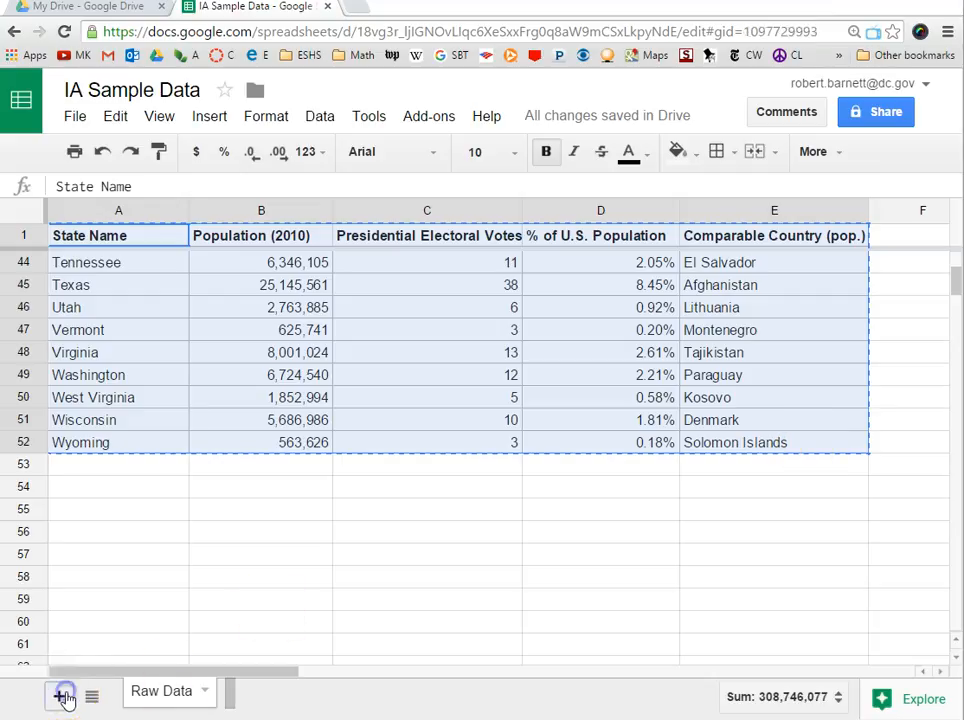
right_click(94, 245)
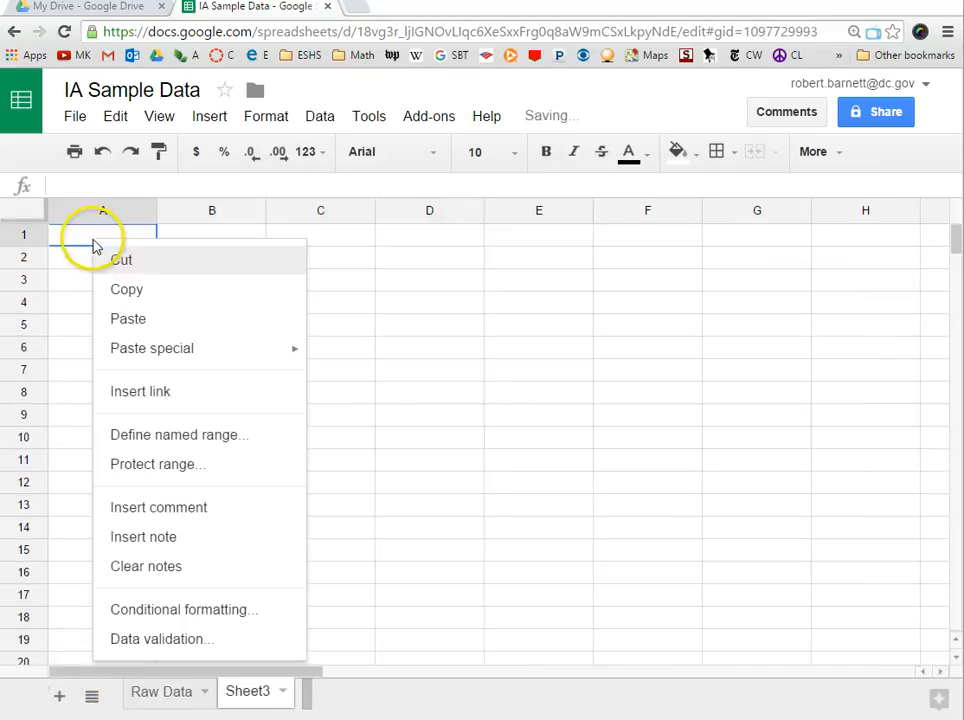
left_click(127, 318)
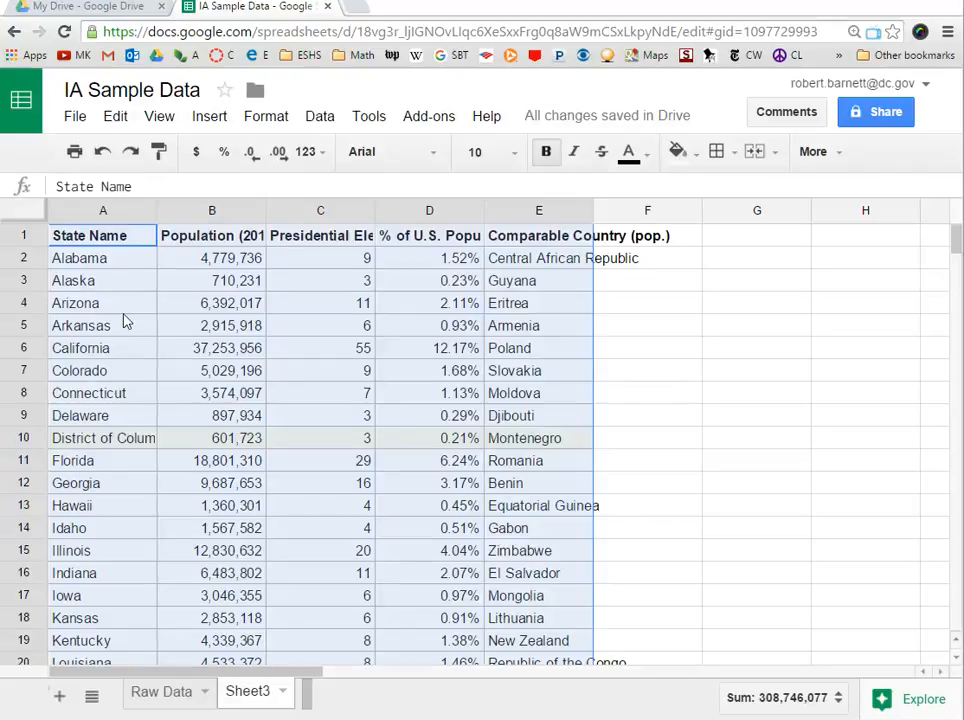
Step: Compare the Raw Data sheet with its copy and inspect the cell references of several population values in the copy
left_click(157, 693)
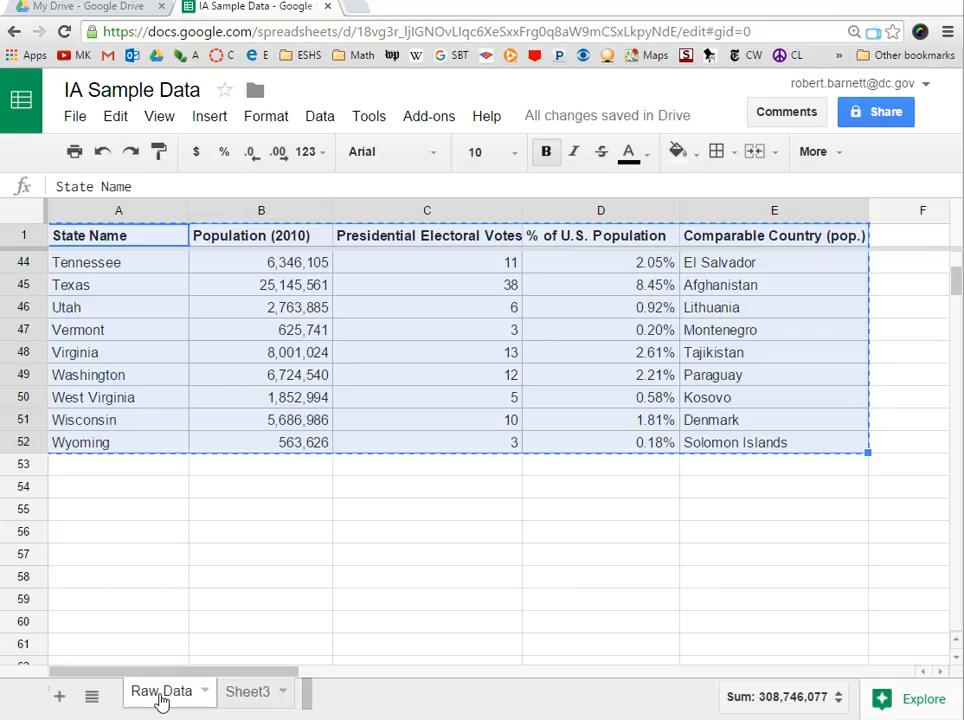
left_click(250, 690)
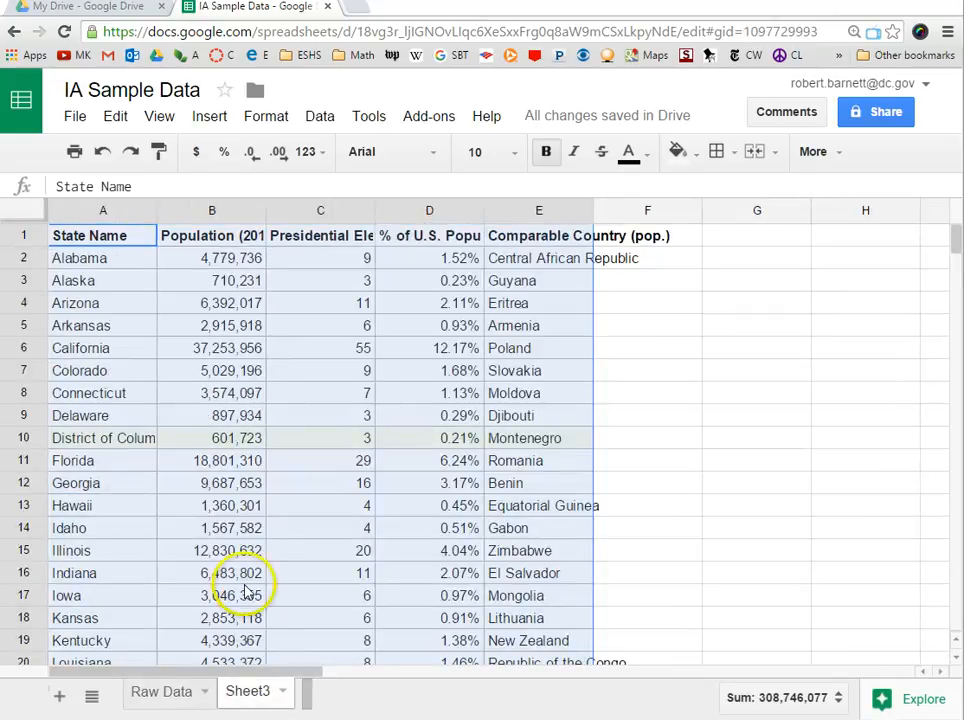
left_click(243, 582)
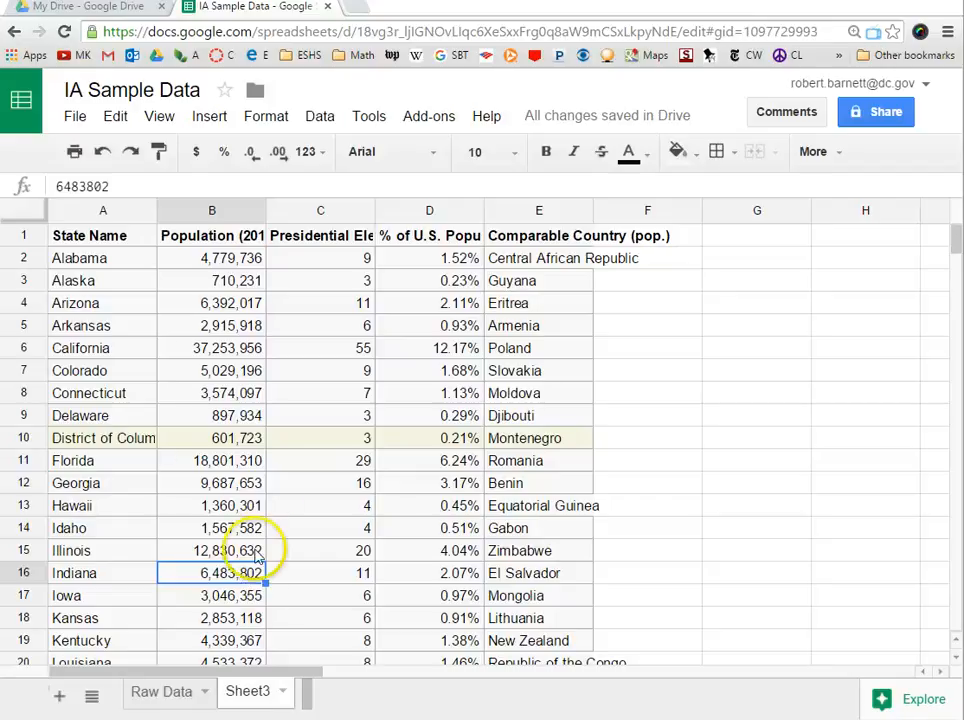
left_click(203, 261)
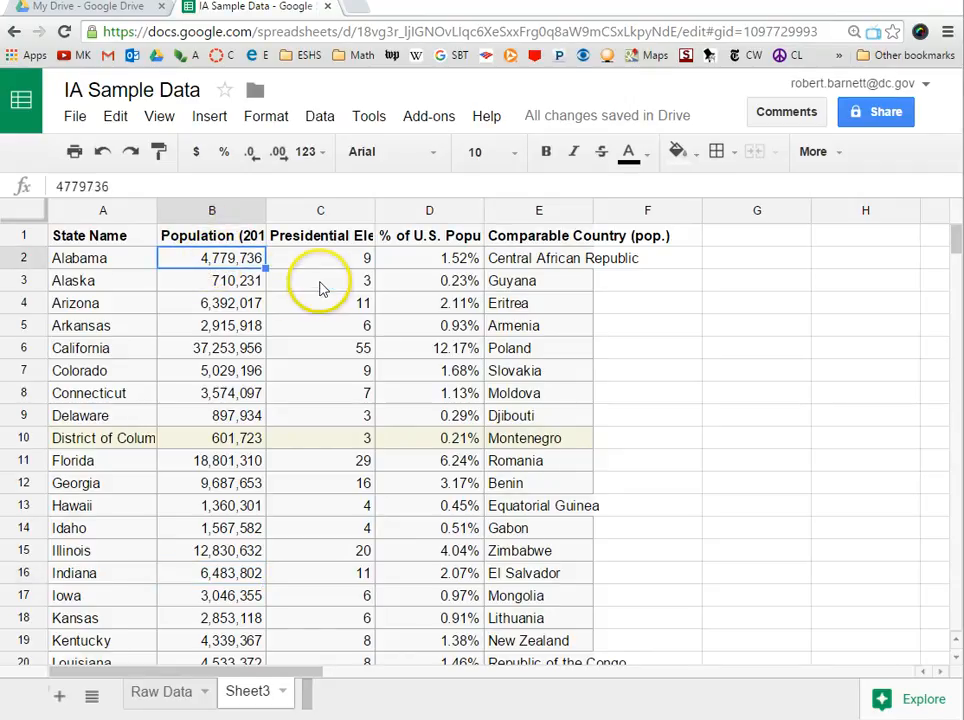
left_click(314, 255)
left_click(222, 282)
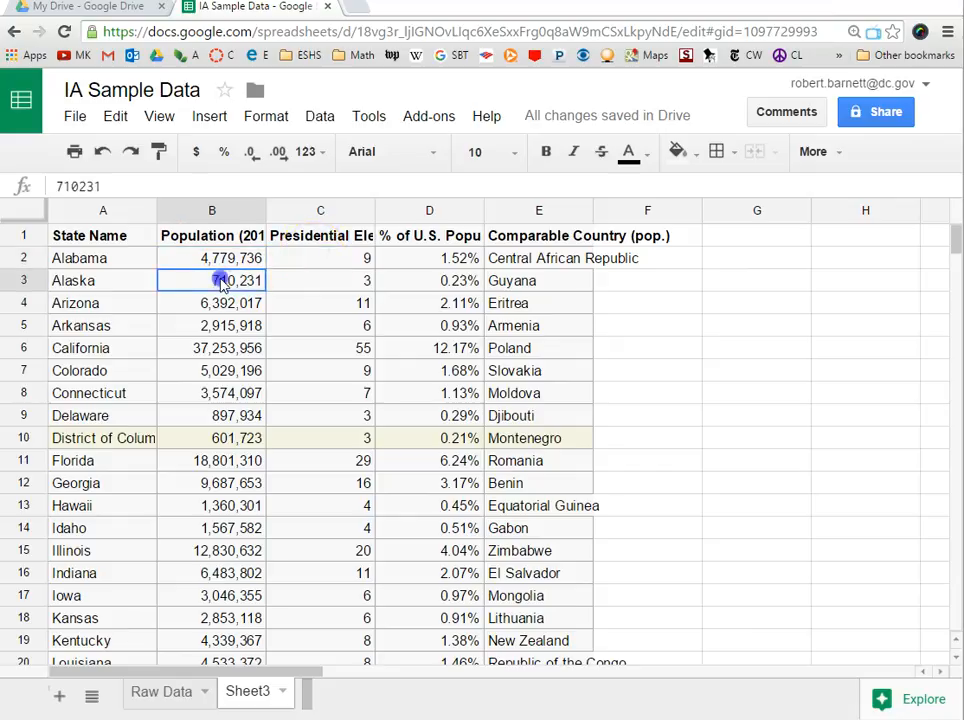
left_click(212, 258)
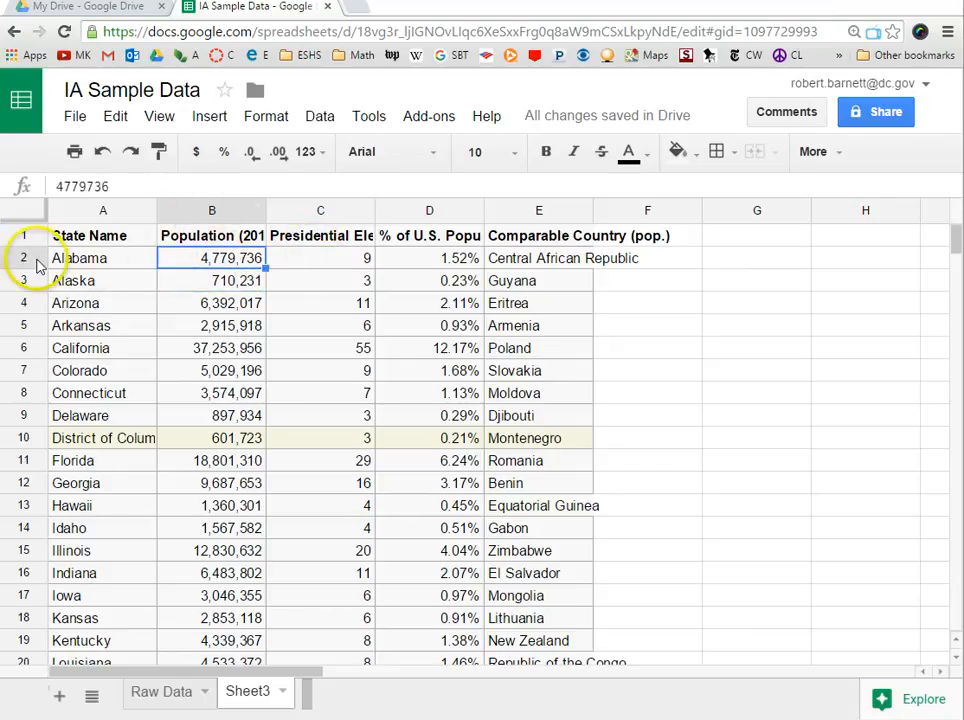
left_click(209, 281)
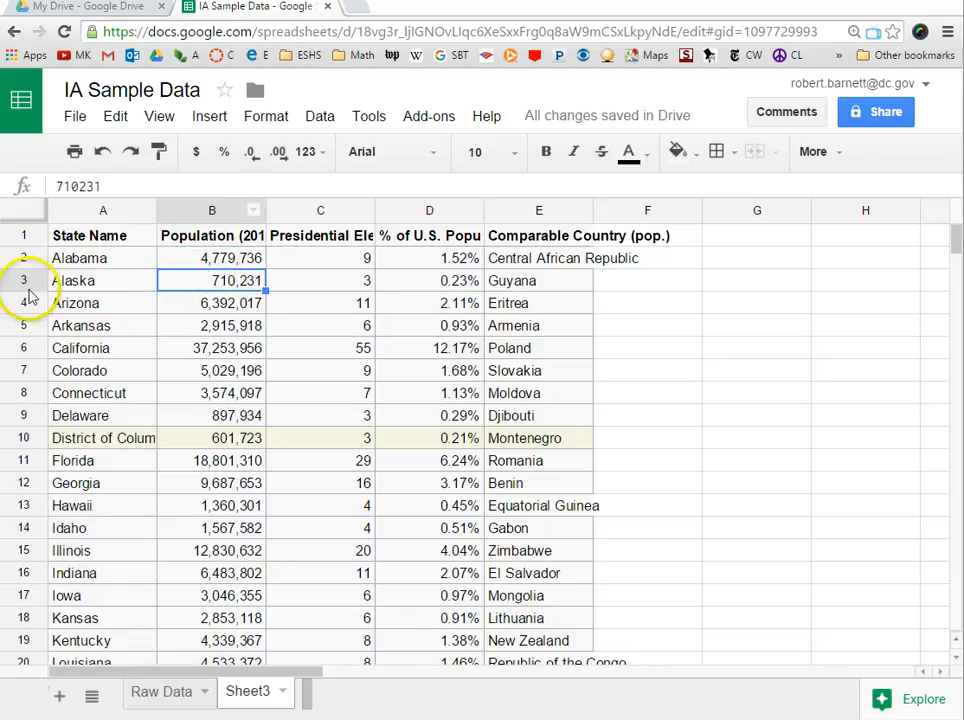
left_click(229, 440)
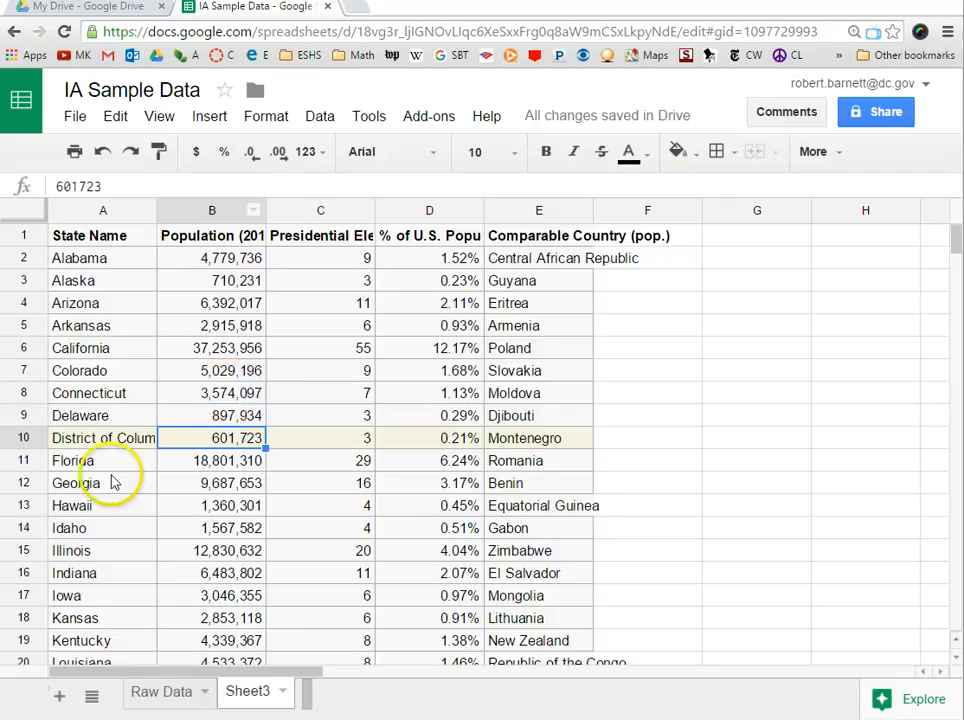
Step: Go down the population column to locate the row of its last value, Wyoming
key("Down")
key("Down")
key("Down")
key("Down")
key("Down")
key("Down")
key("Down")
key("Down")
key("Down")
key("Down")
key("Down")
key("Down")
key("Down")
key("Down")
key("Down")
key("Down")
key("Down")
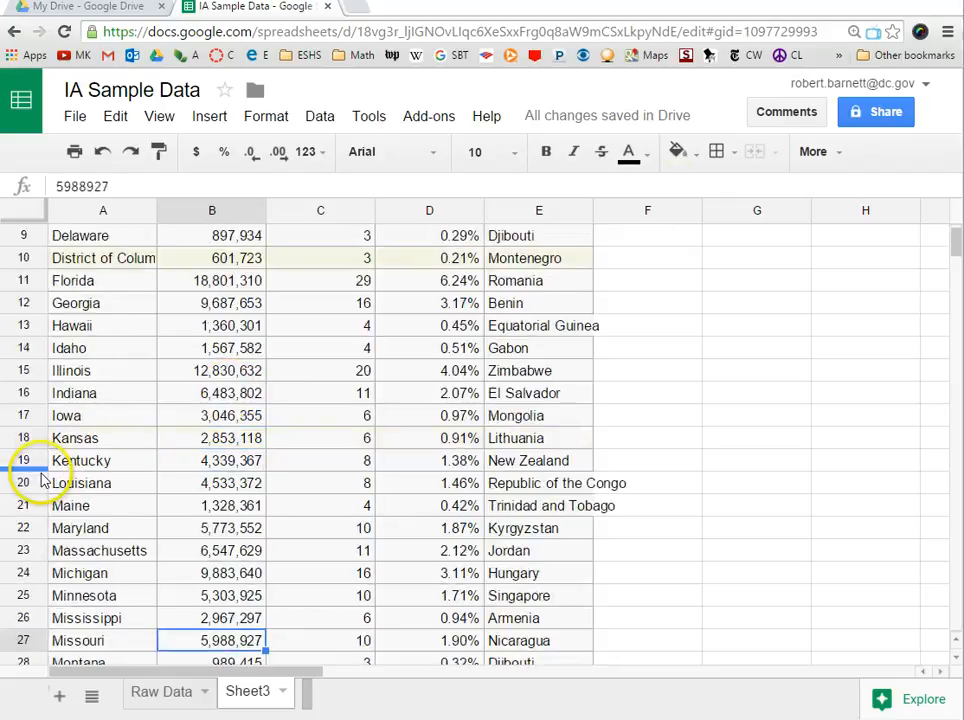
key("Down")
key("Down")
key("Down")
key("Down")
key("Down")
key("Down")
key("Down")
key("Down")
key("Down")
key("Down")
key("Down")
key("Down")
key("Down")
key("Down")
key("Down")
key("Down")
key("Down")
key("Down")
key("Down")
key("Down")
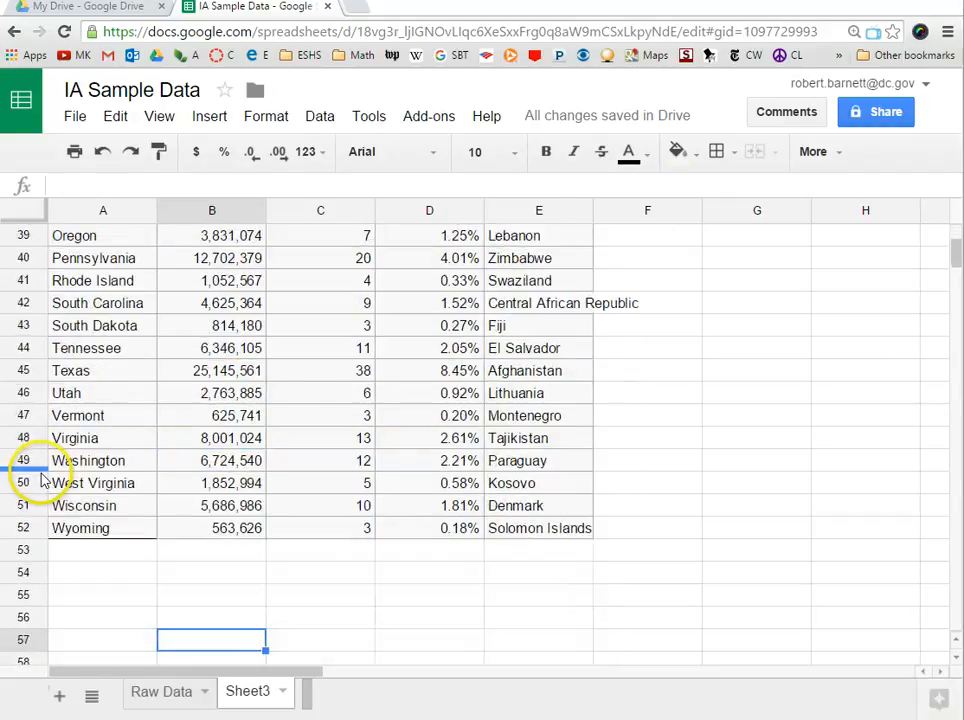
key("Down")
key("Down")
key("Down")
key("Down")
key("Up")
key("Up")
key("Up")
key("Up")
key("Up")
key("Up")
key("Up")
key("Up")
key("Up")
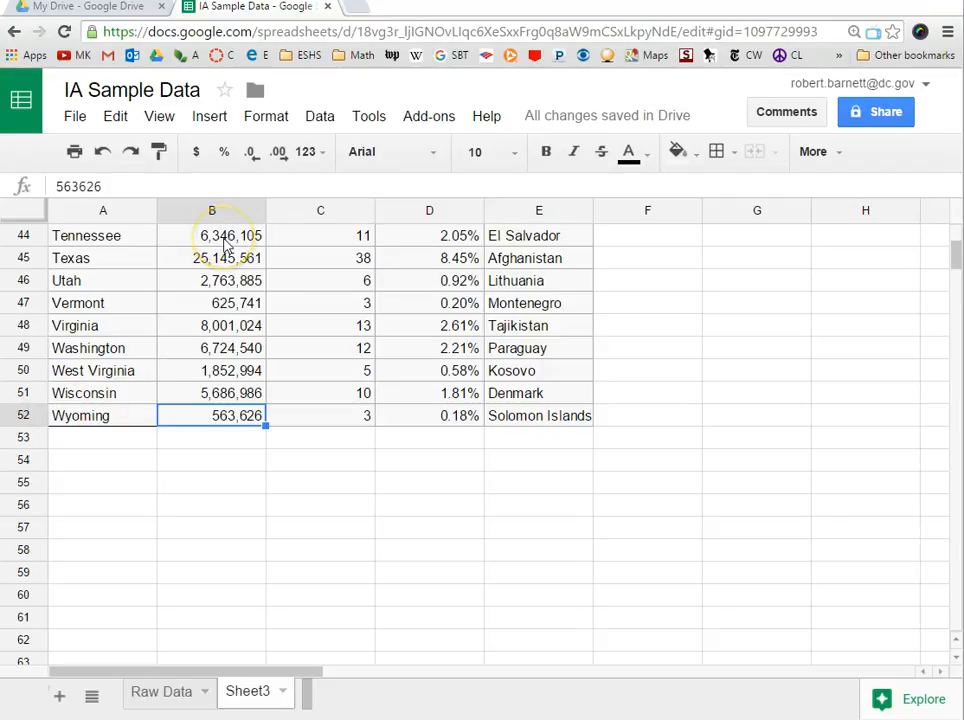
Step: Label A54 as Total and sum the state populations in B54 with =sum(b2:b52)
left_click(86, 463)
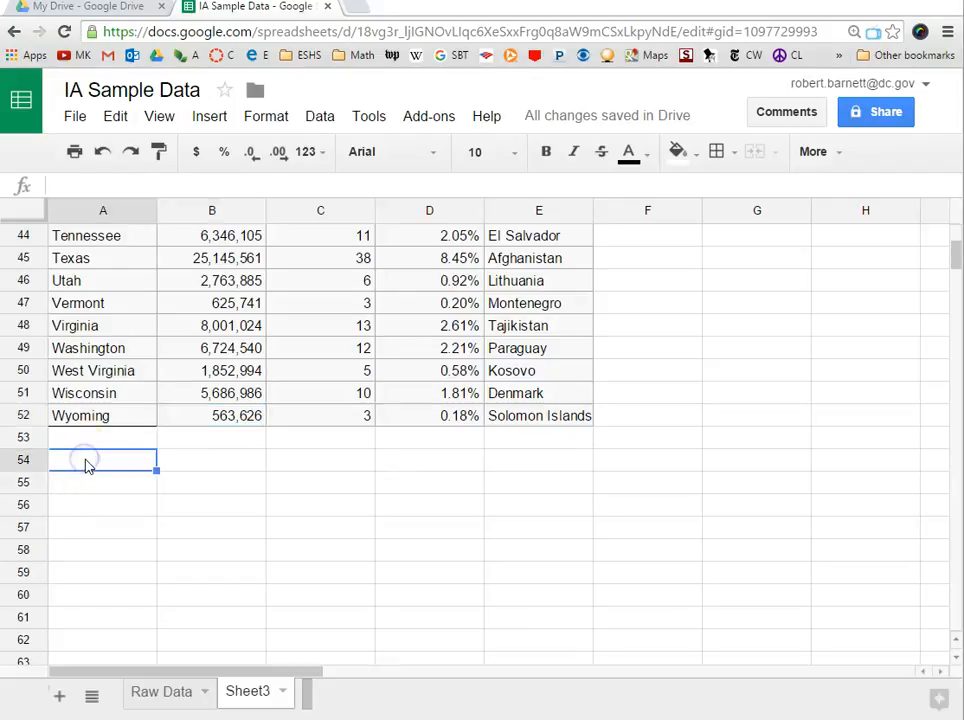
type("Total")
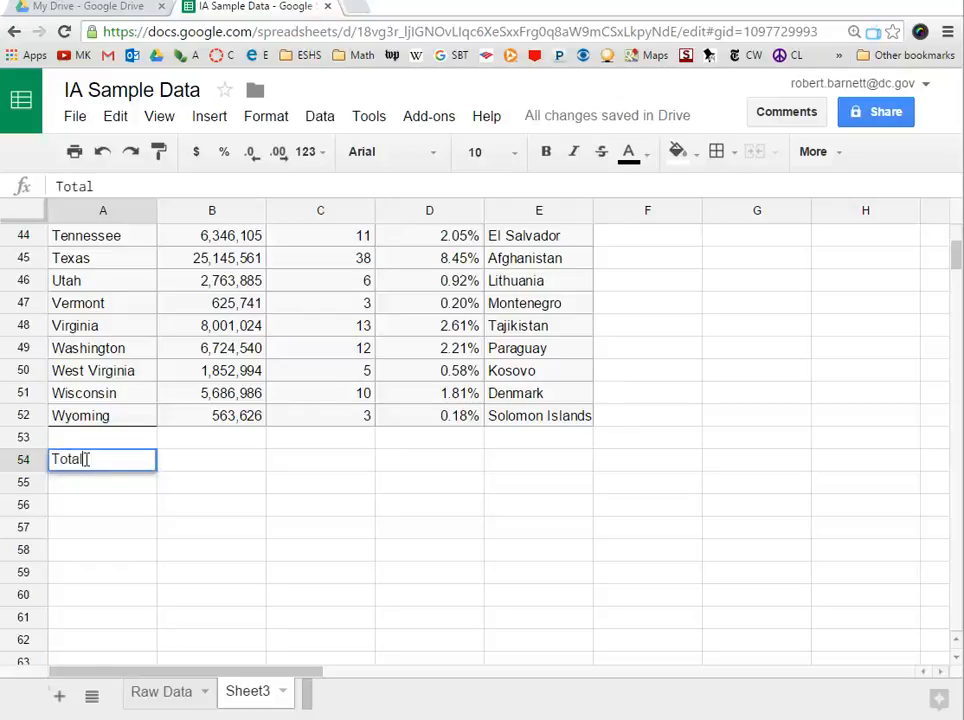
key("Tab")
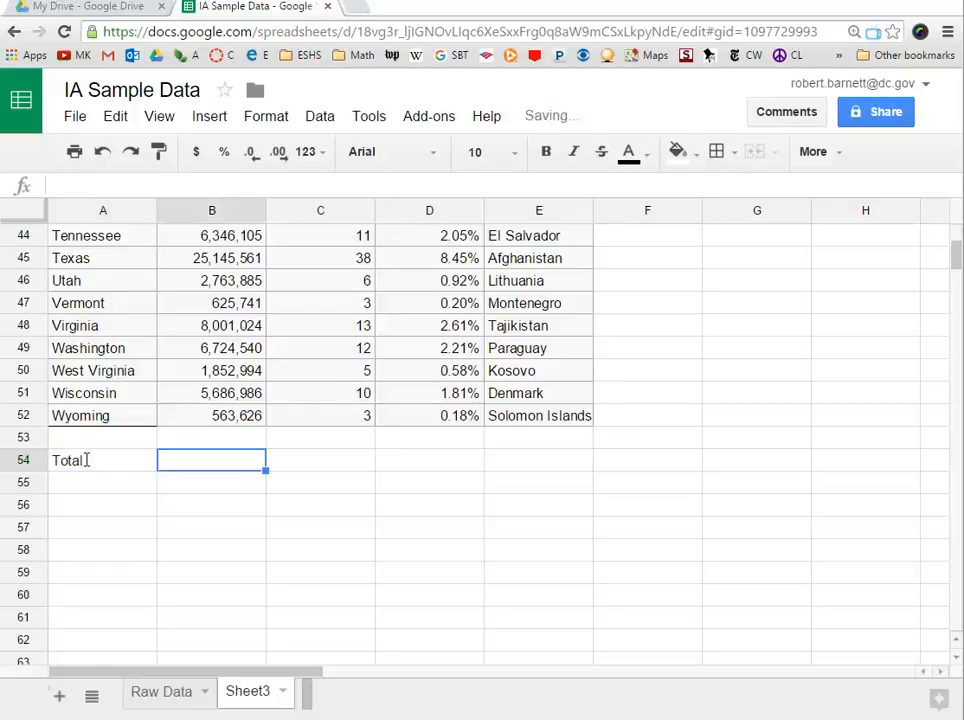
type("=")
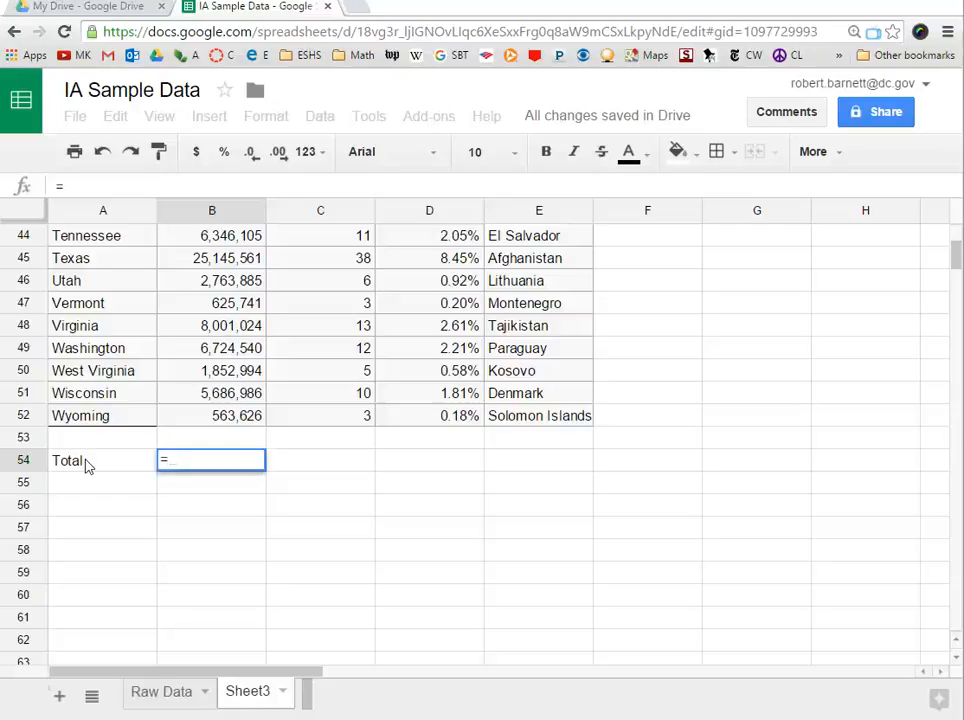
type("sum")
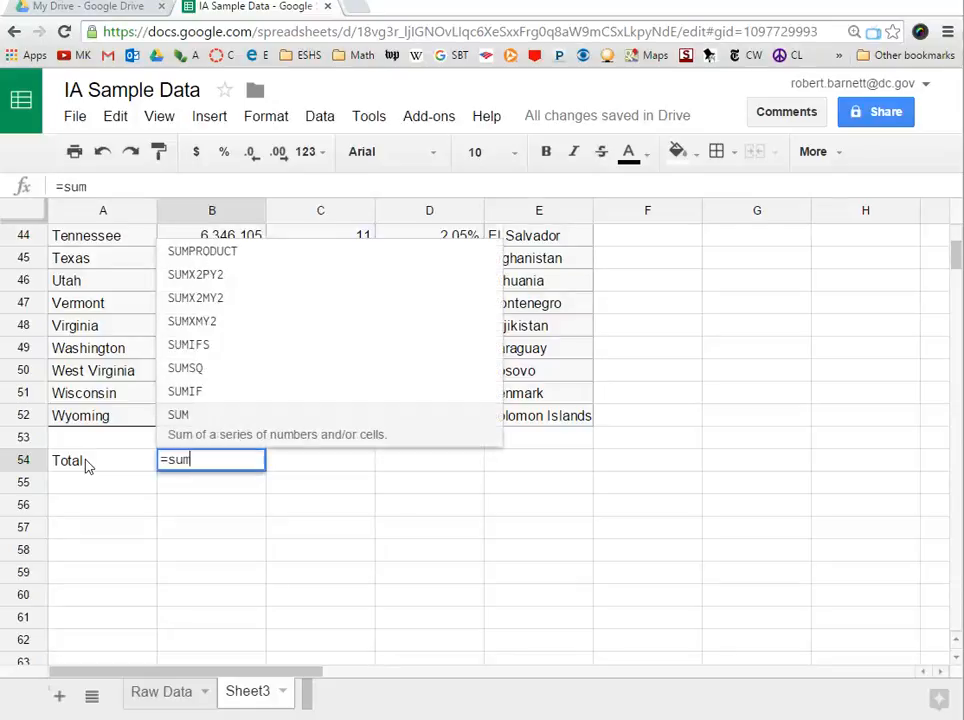
type("(")
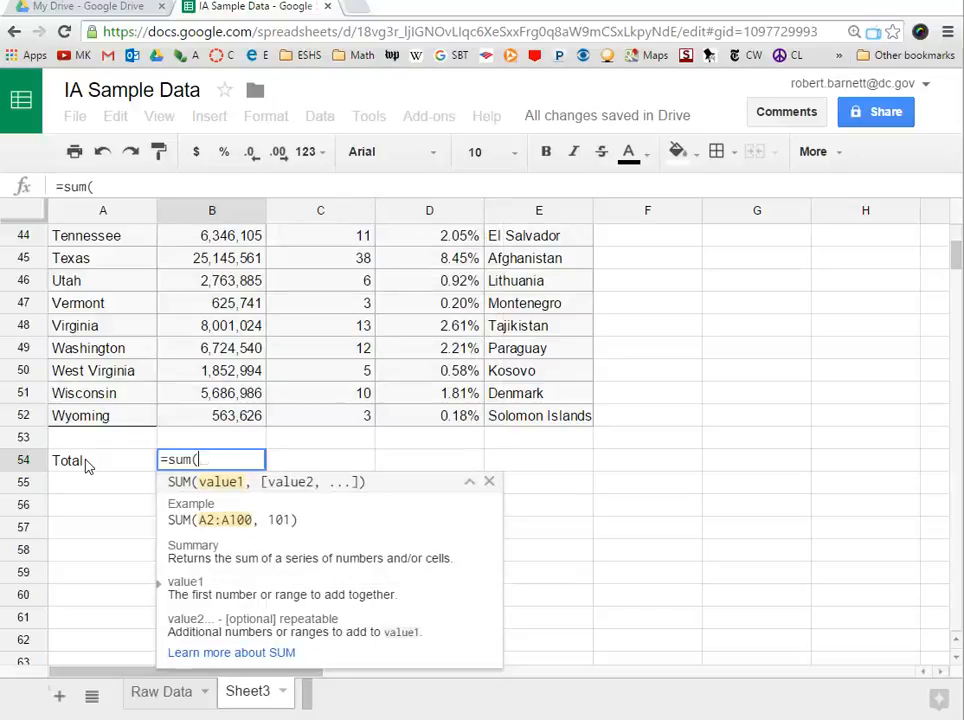
type("b2")
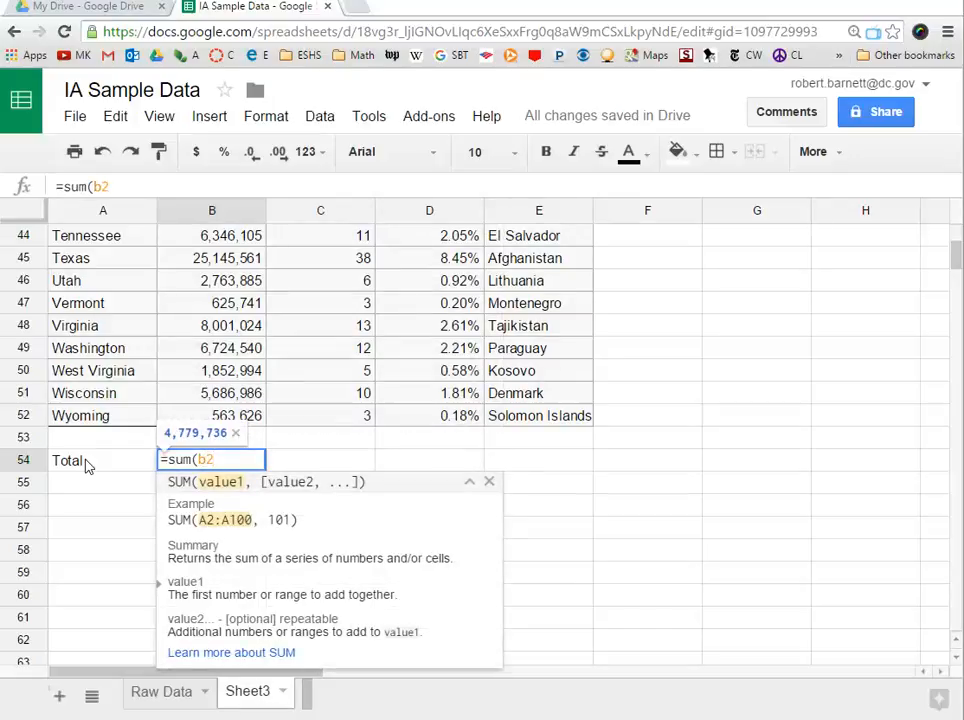
type(":")
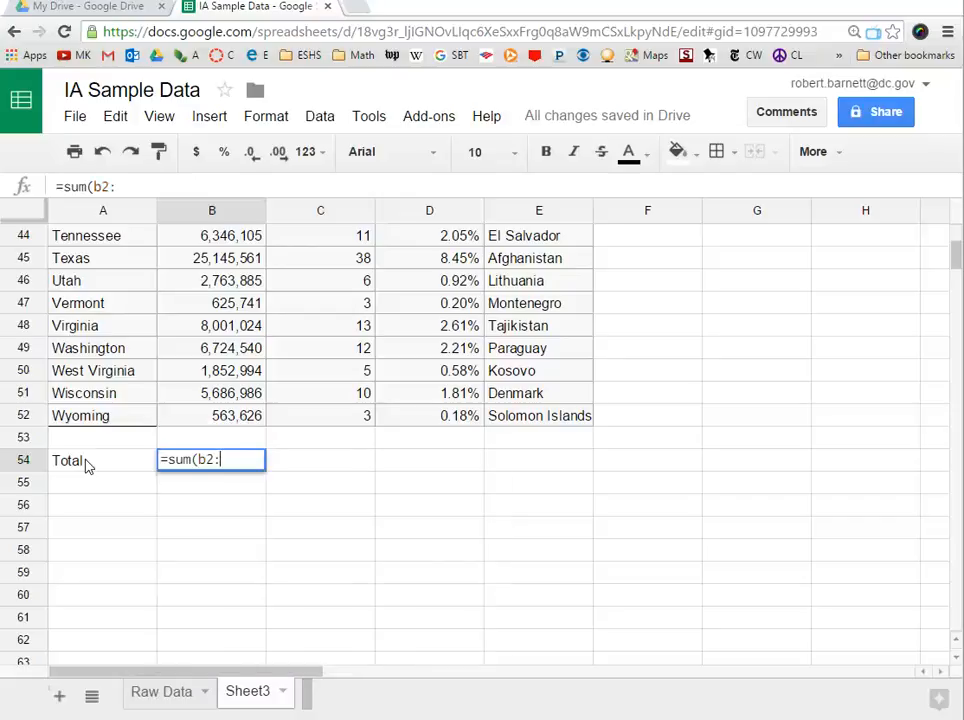
type("b52)")
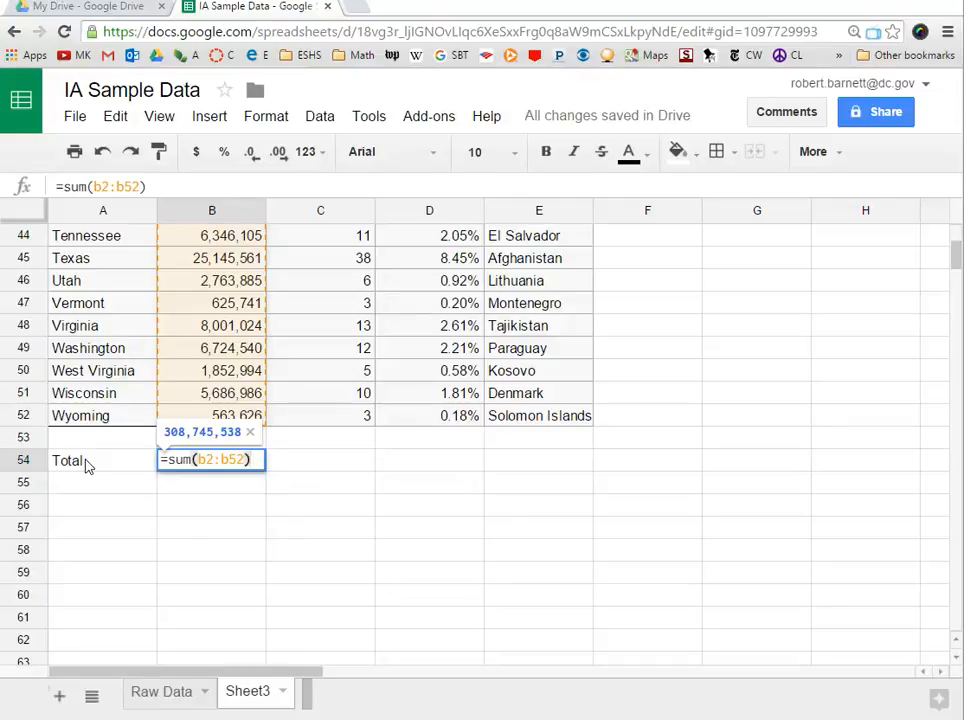
key("Return")
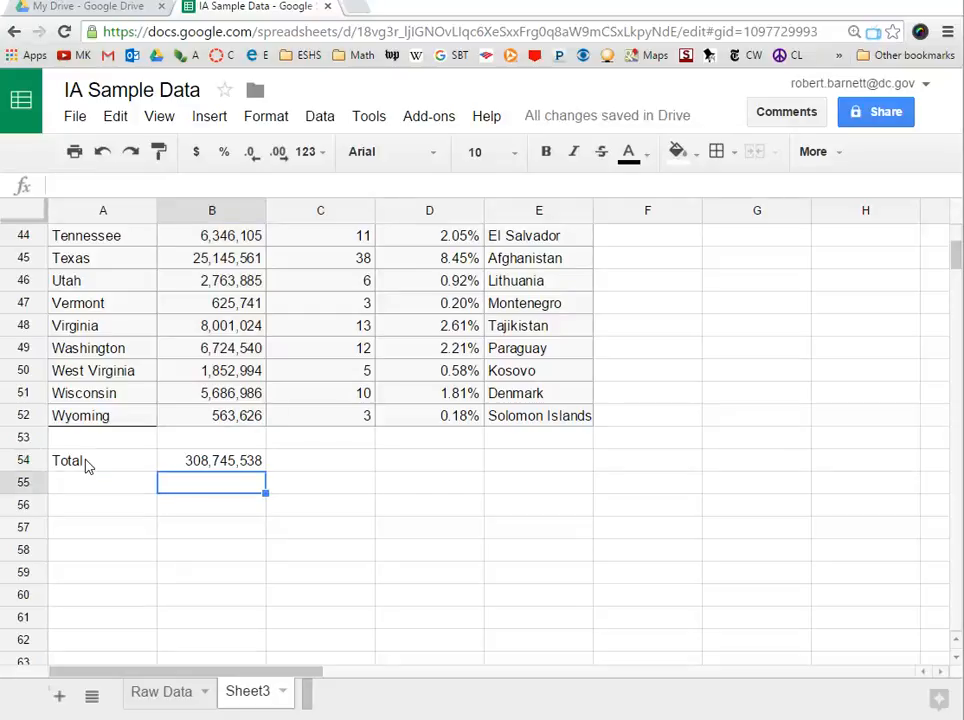
Step: Label A55 as Mean and calculate the mean state population in B55 with =average(b2:b52)
key("Left")
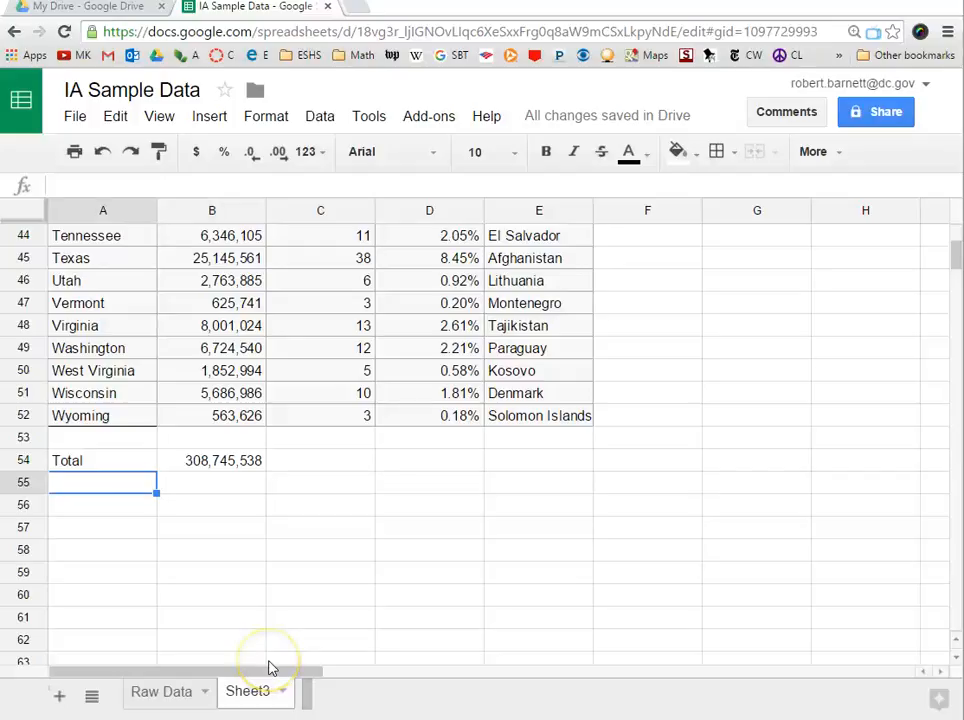
type("Mean")
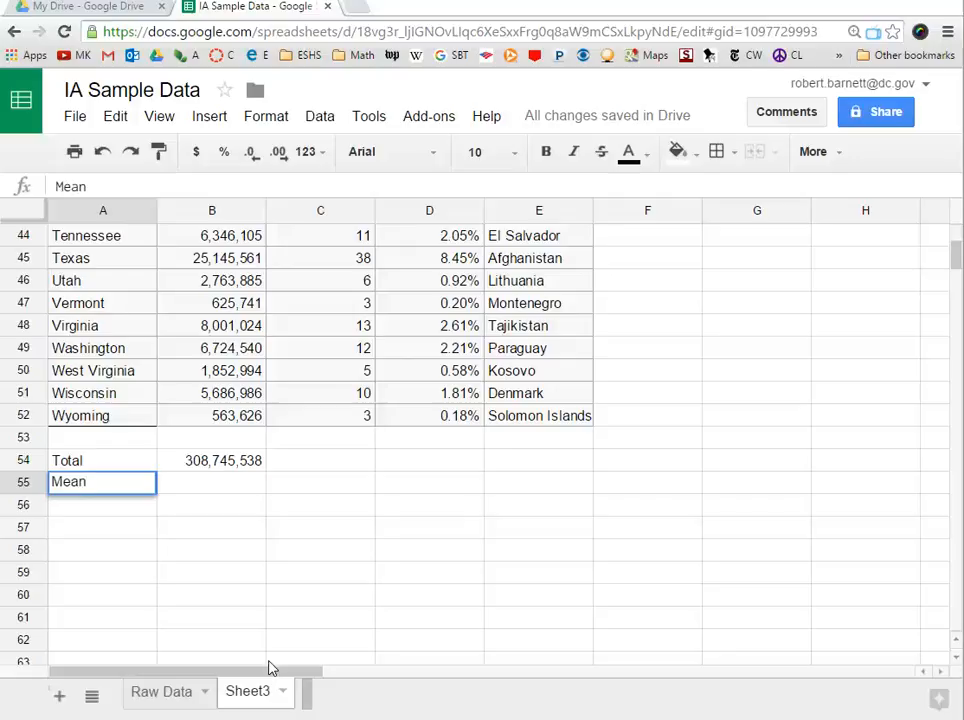
key("Tab")
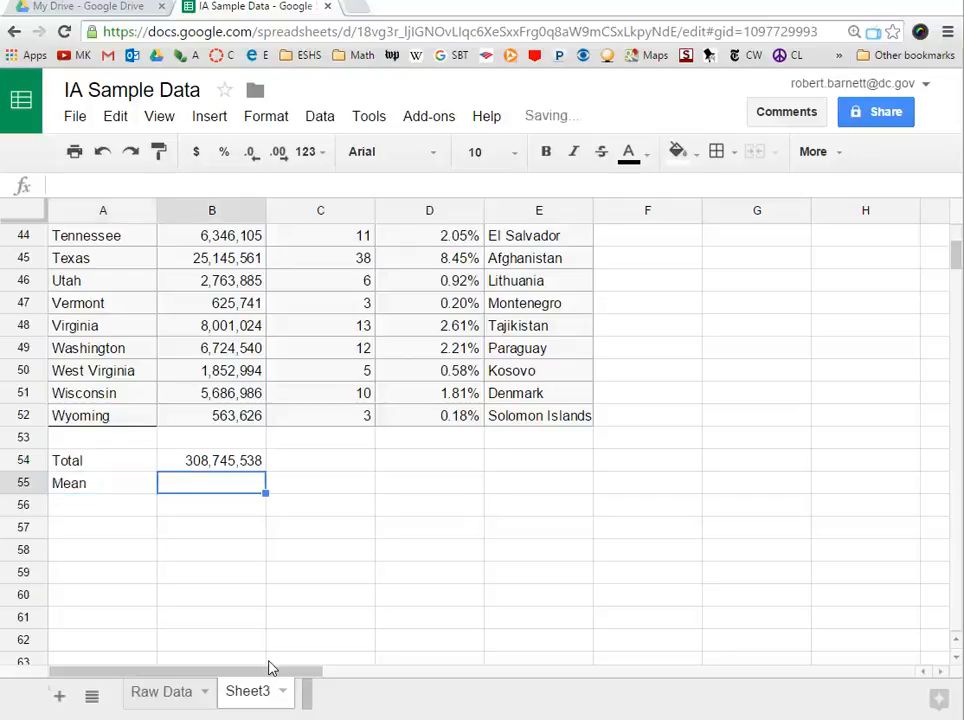
key("Up")
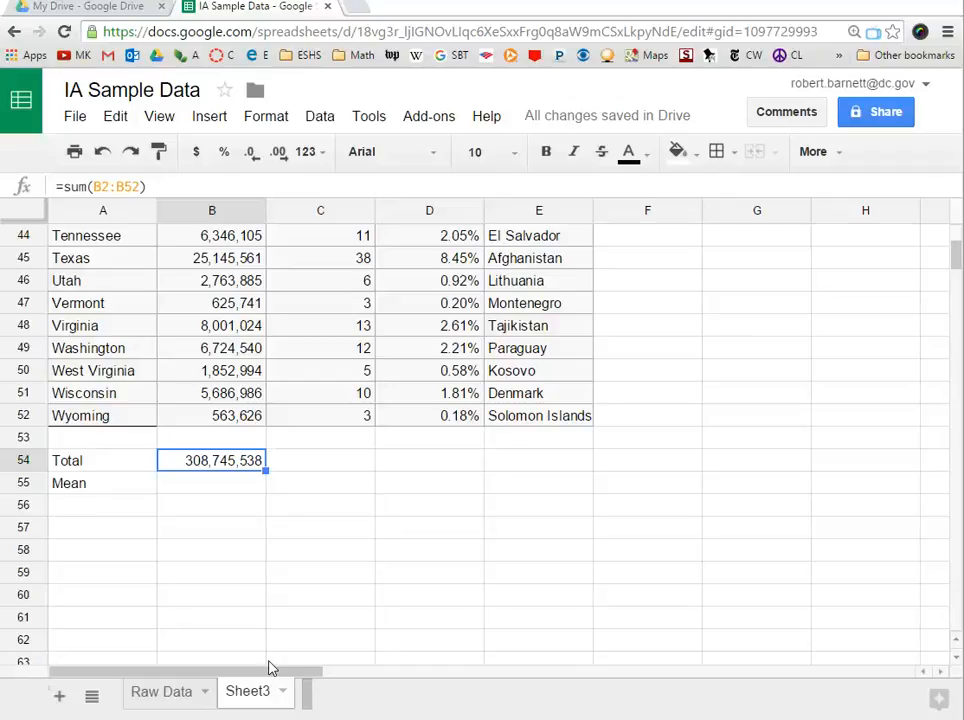
key("Down")
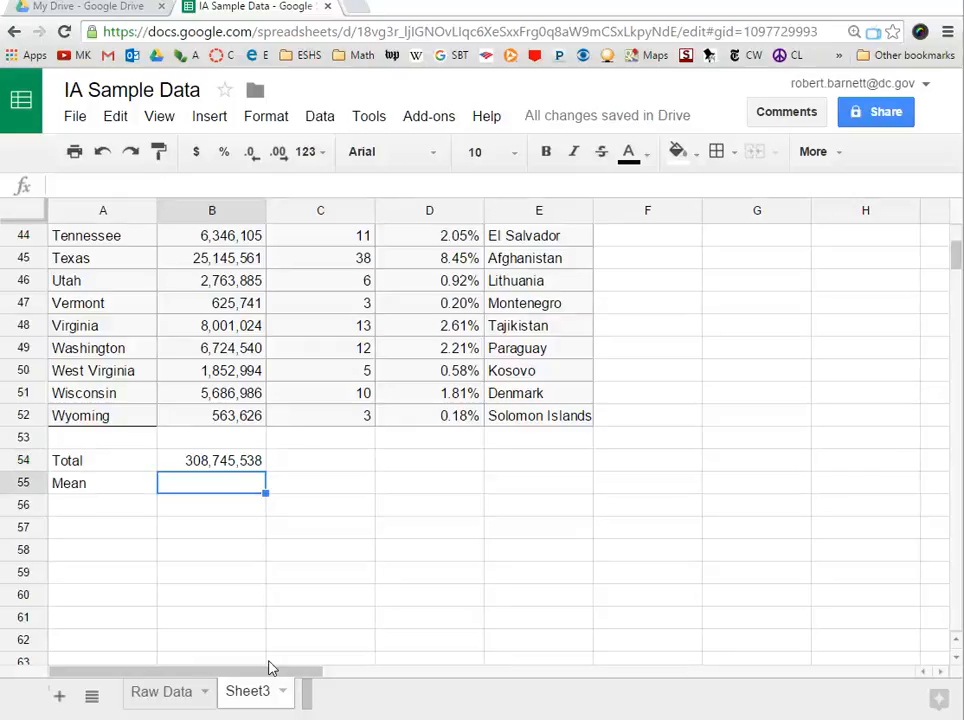
type("=")
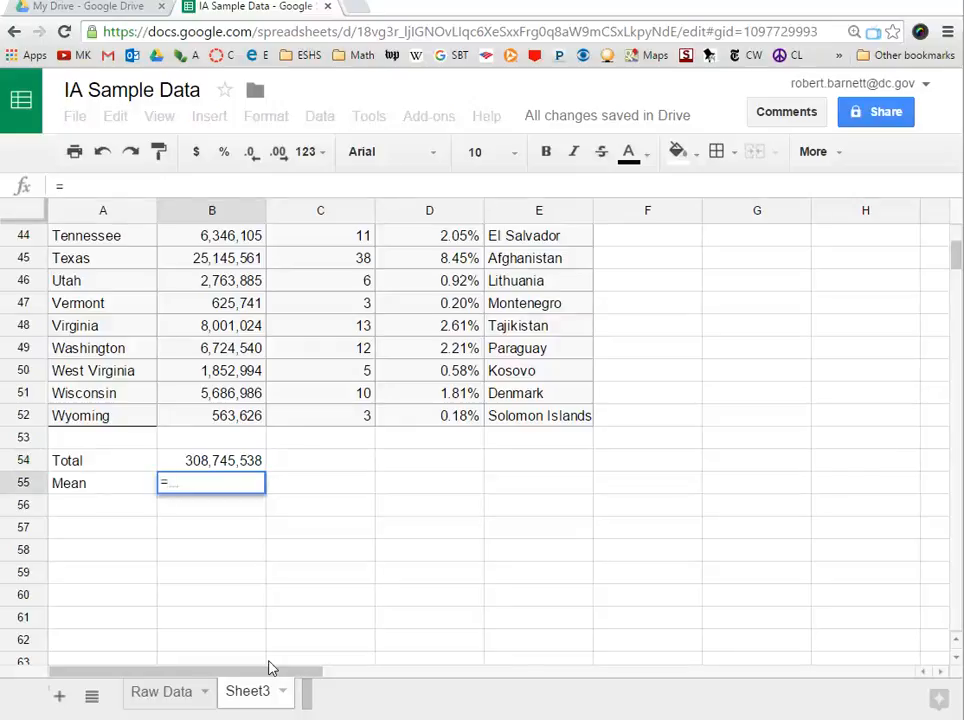
type("average(")
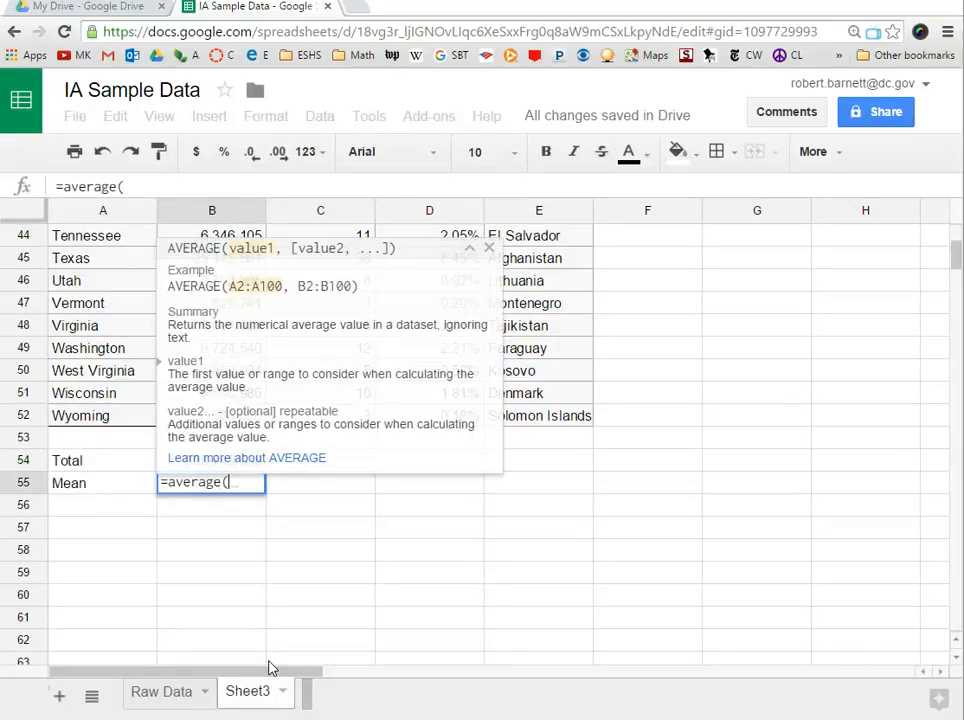
type("b2")
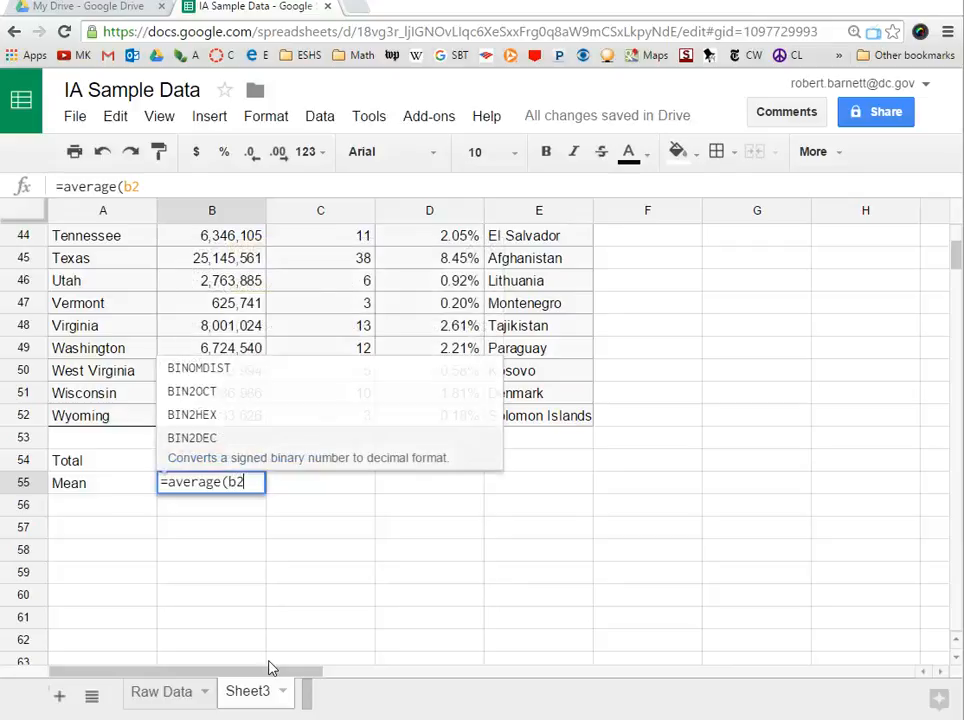
type(":b52)")
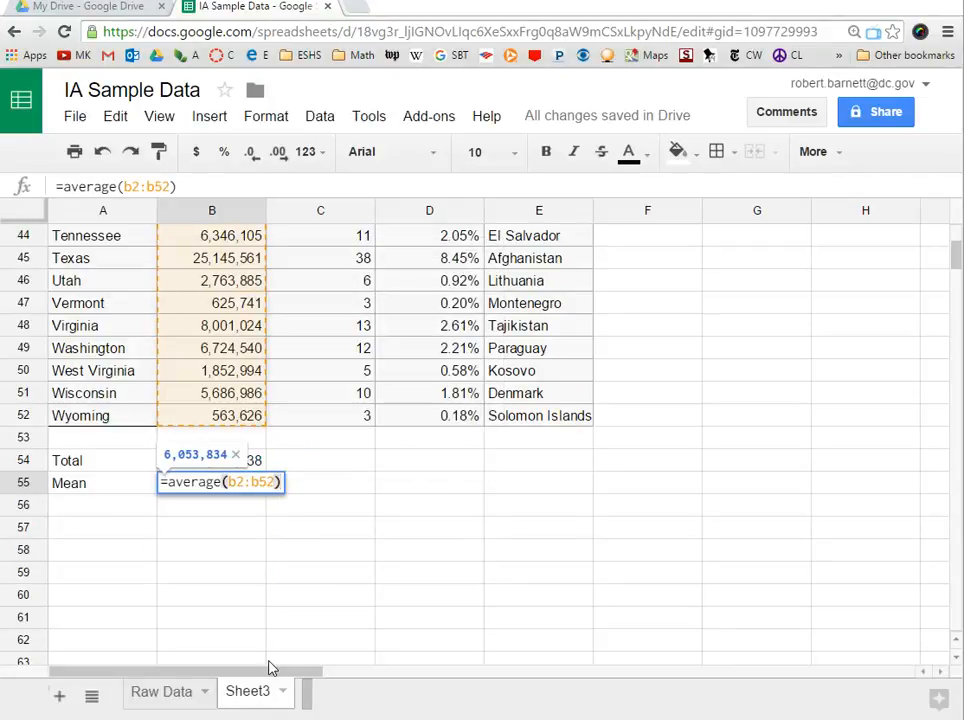
key("Return")
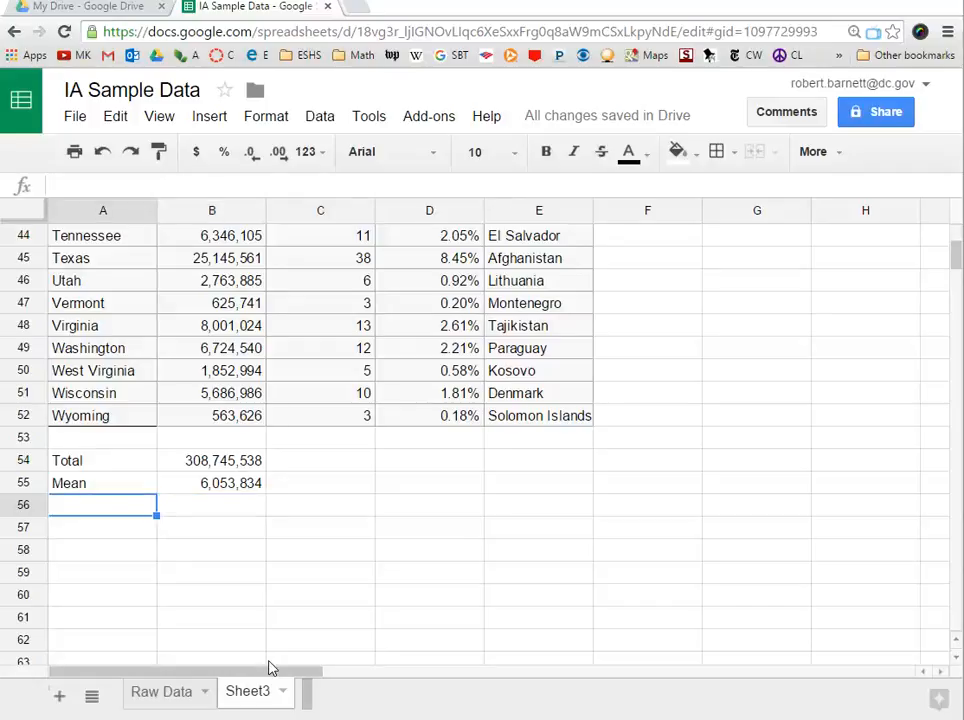
Step: Label A56 as Median and A57 as Mode, and calculate the median population in B56 with =median(b2:b52)
type("Median")
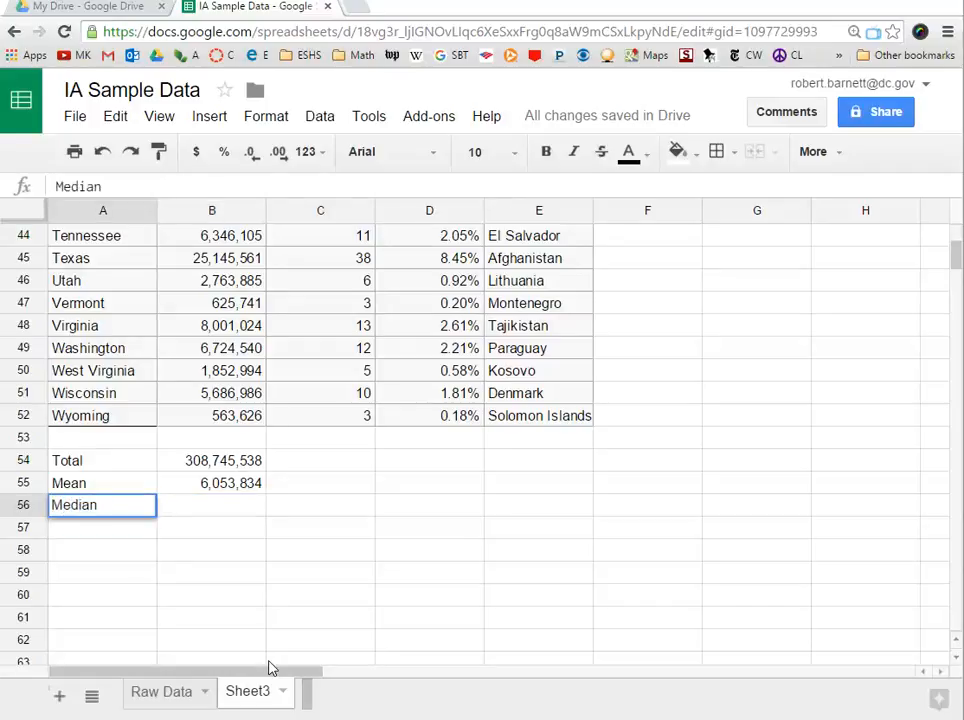
key("Return")
type("Mode")
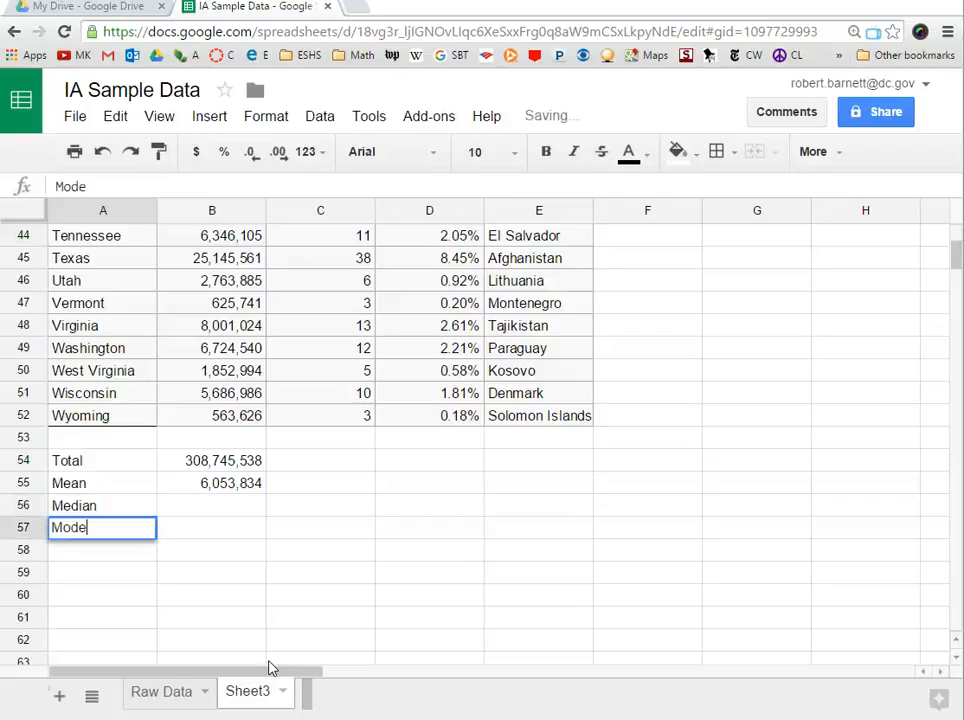
key("Up")
key("Right")
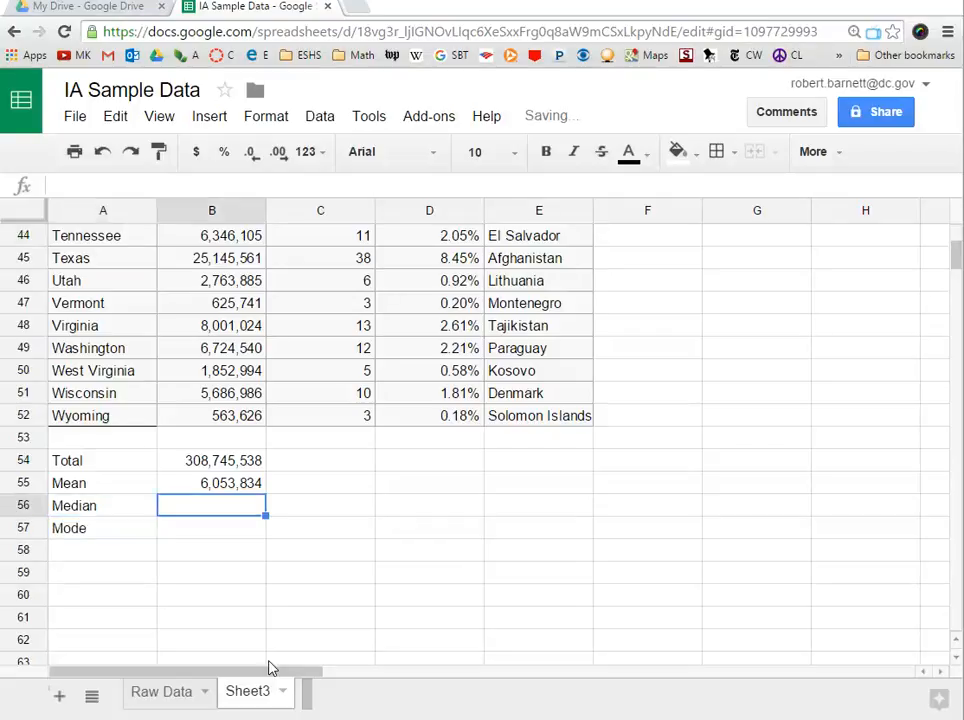
type("=median(")
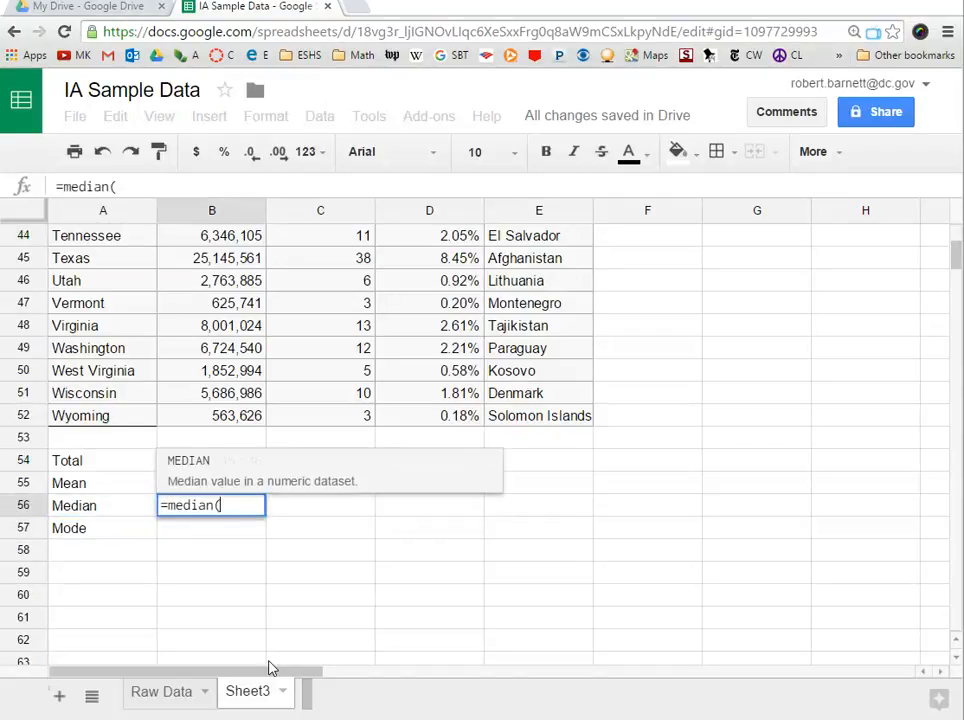
type("b2:b")
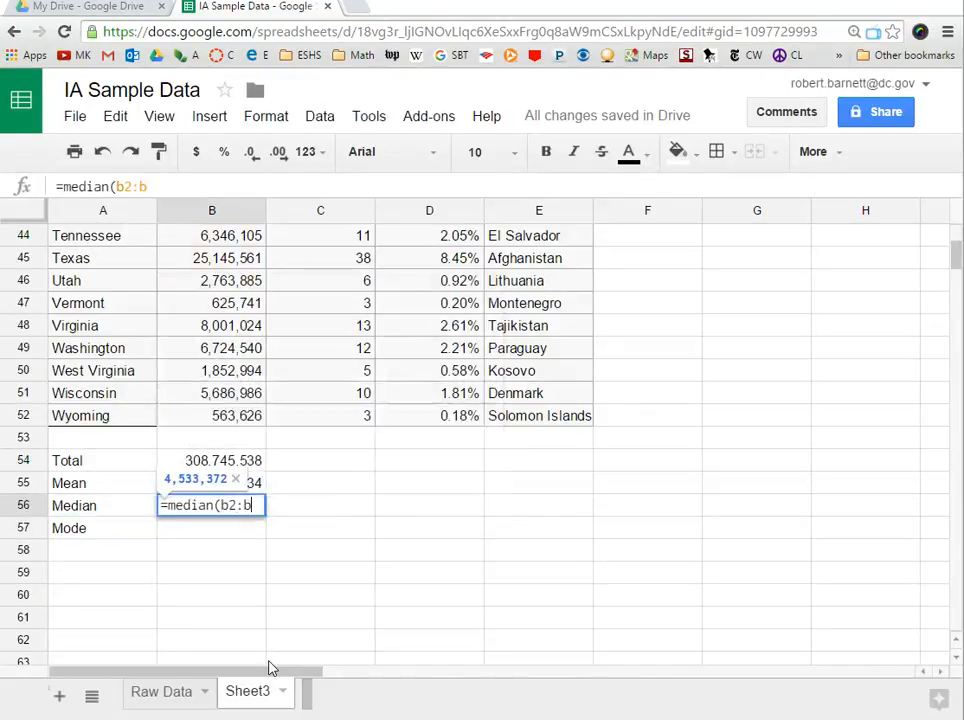
type("52)")
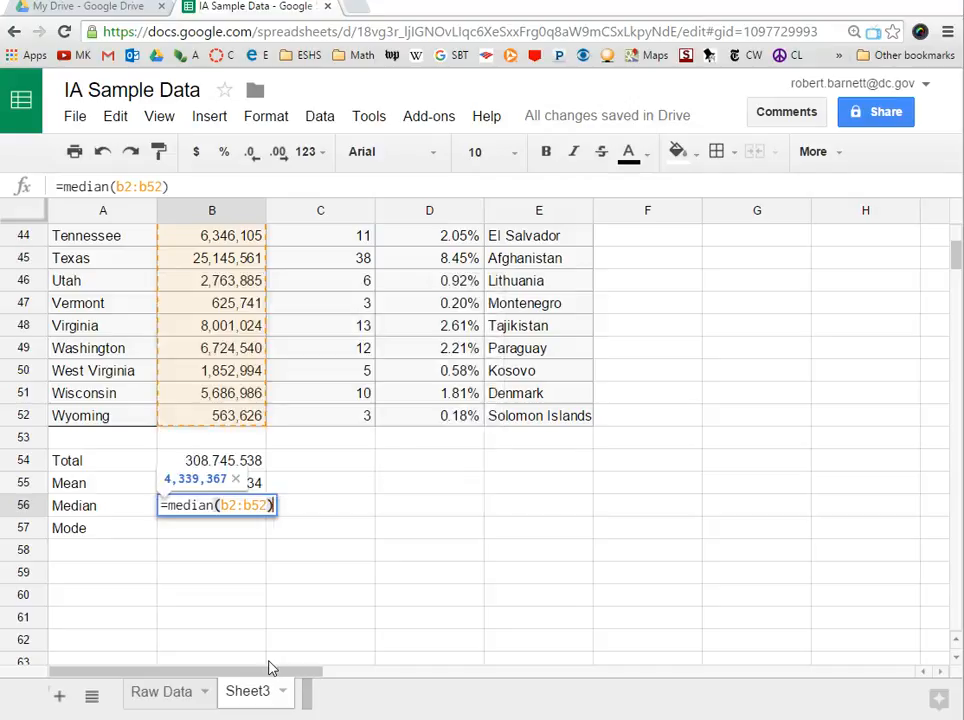
key("Return")
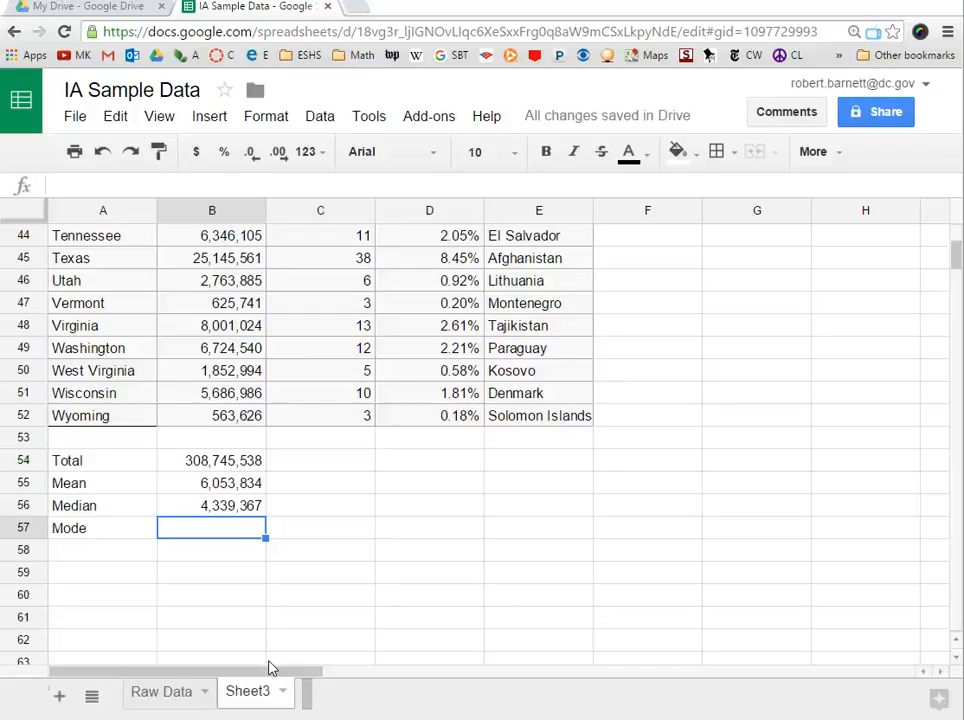
Step: Calculate the mode of the state populations in B57 with =mode(b2:b52) and inspect that cell's result
type("=mode(")
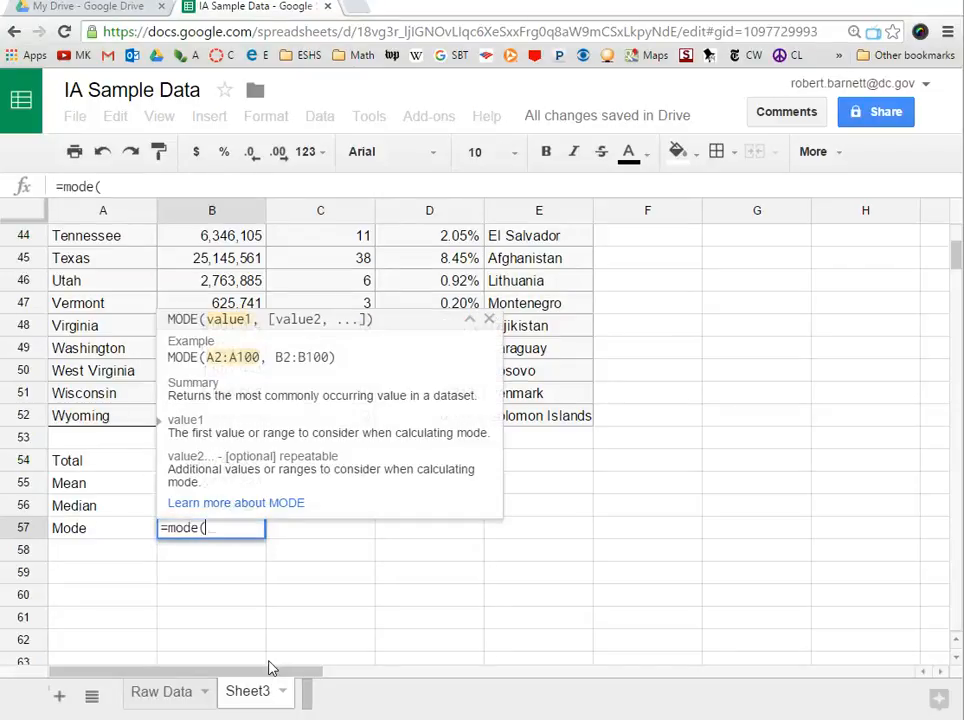
type("b2:b52")
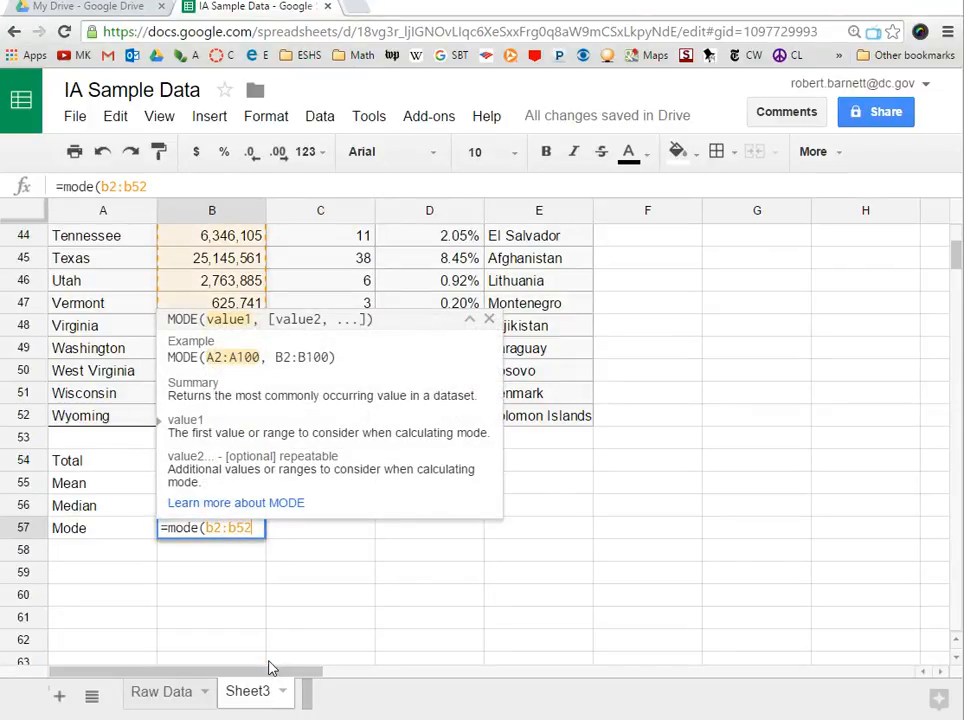
type(")")
key("Return")
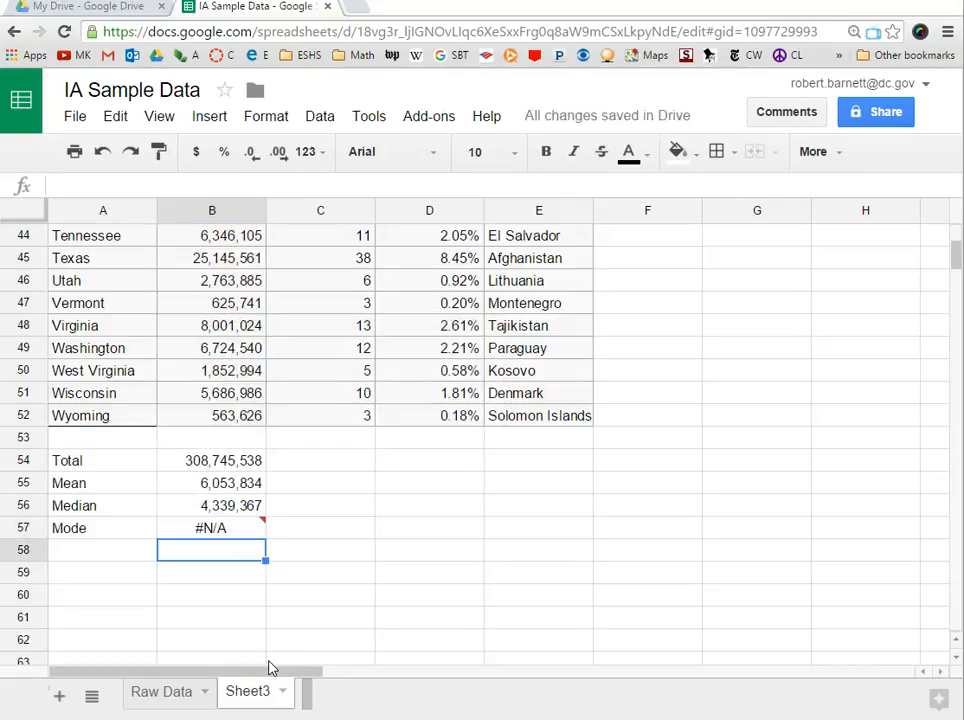
left_click(230, 528)
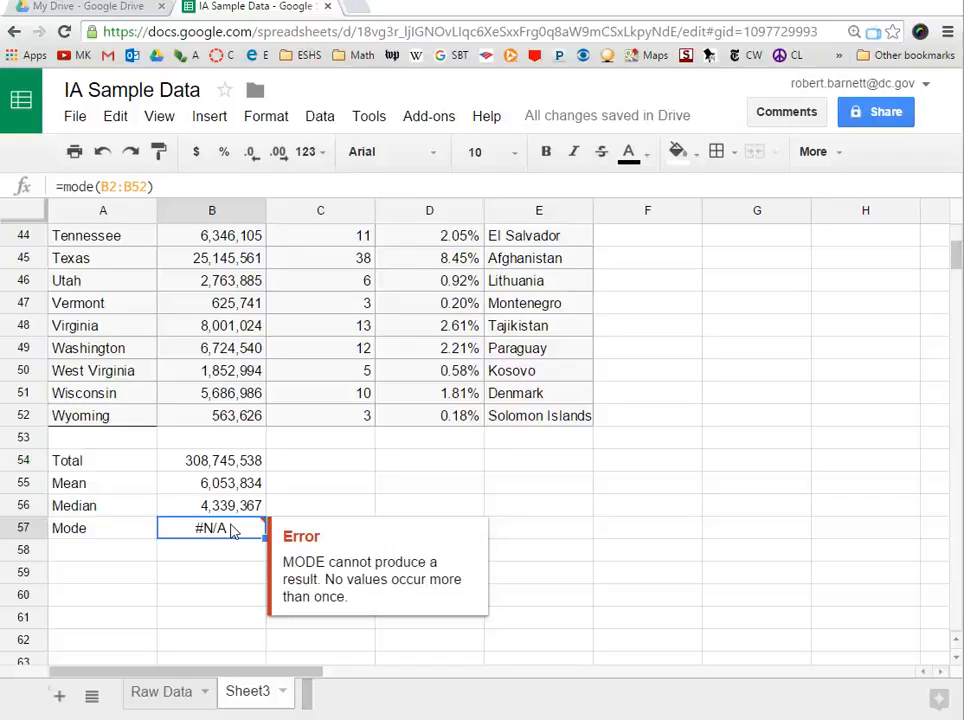
Step: Label A58 as S.D. and calculate the standard deviation of the populations in B58 with =stdev(b2:b52)
key("Down")
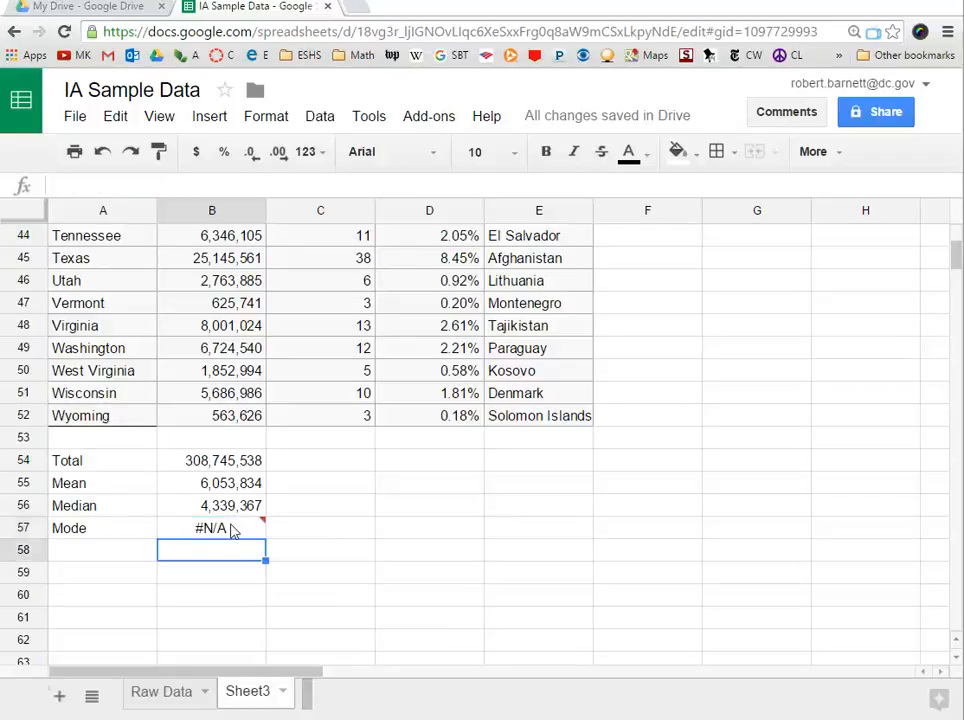
key("Left")
type("S")
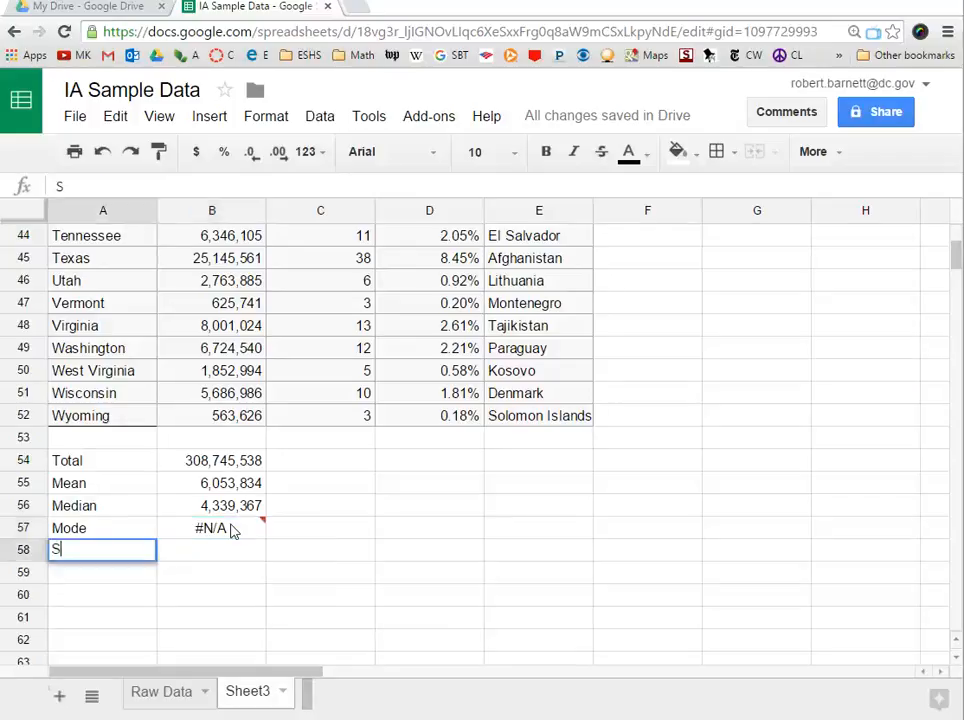
type(".D.")
key("Tab")
type("=")
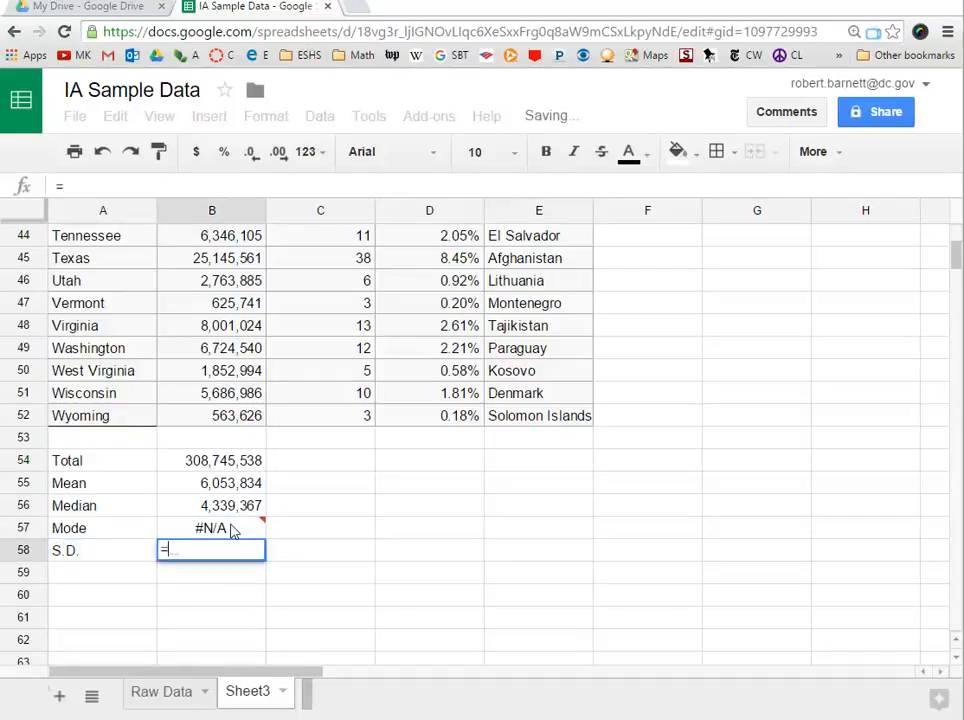
type("stdev(")
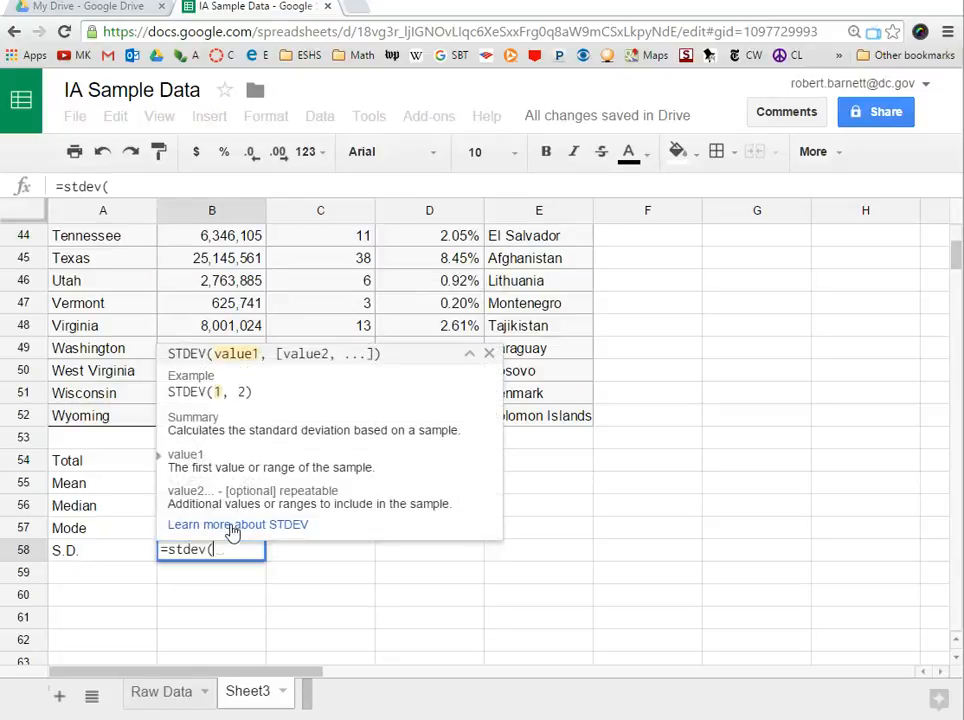
type("b2:b52)")
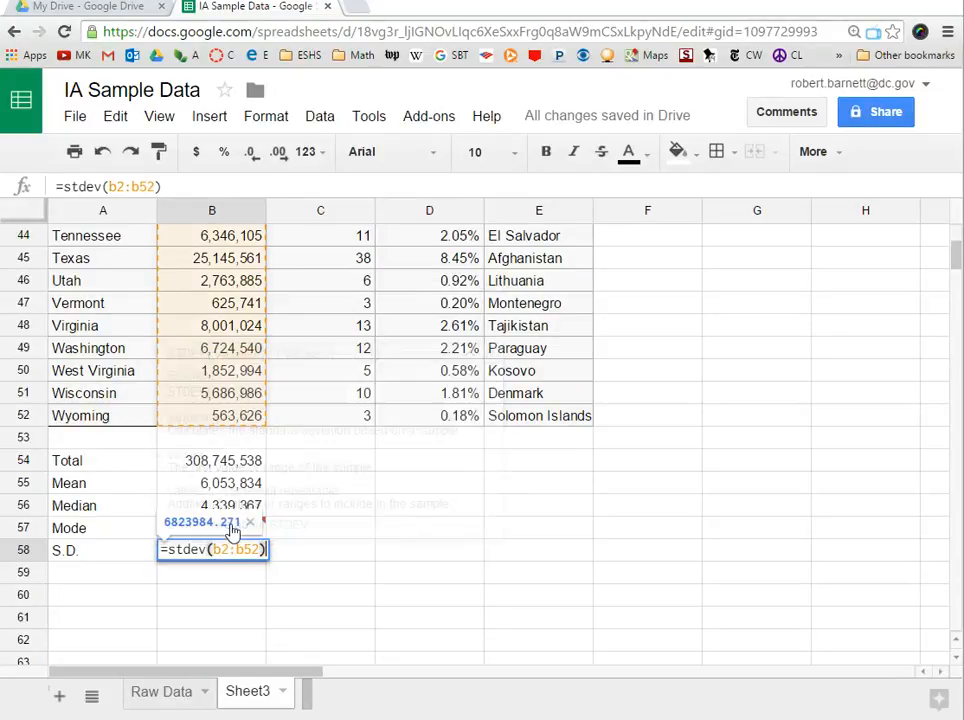
key("Return")
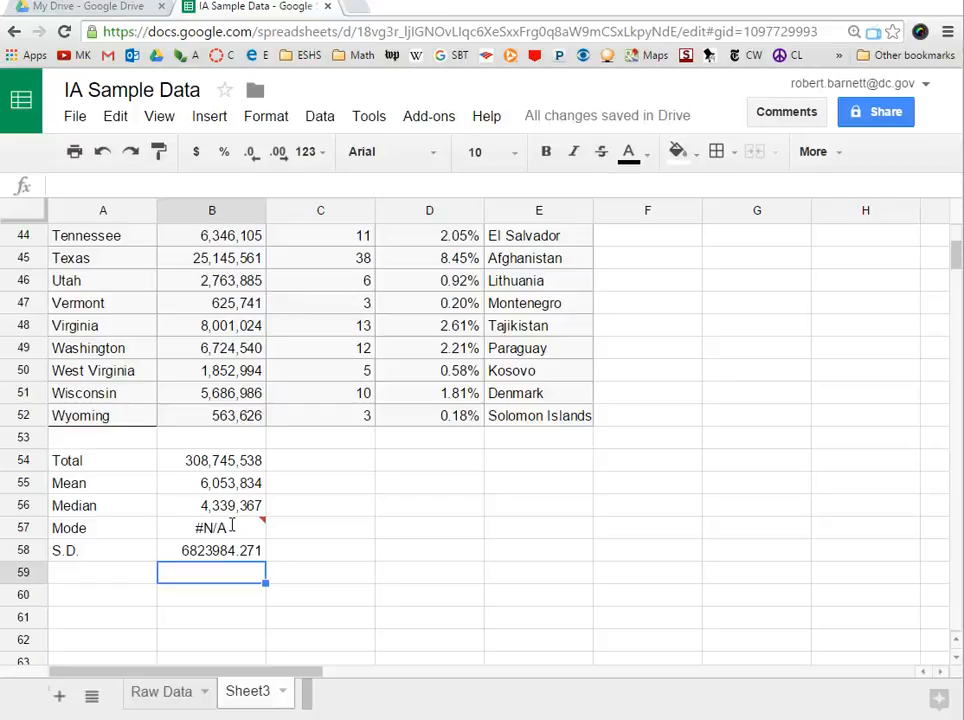
Step: Check the standard deviation formula in B58 and label A59 as Range
left_click(189, 553)
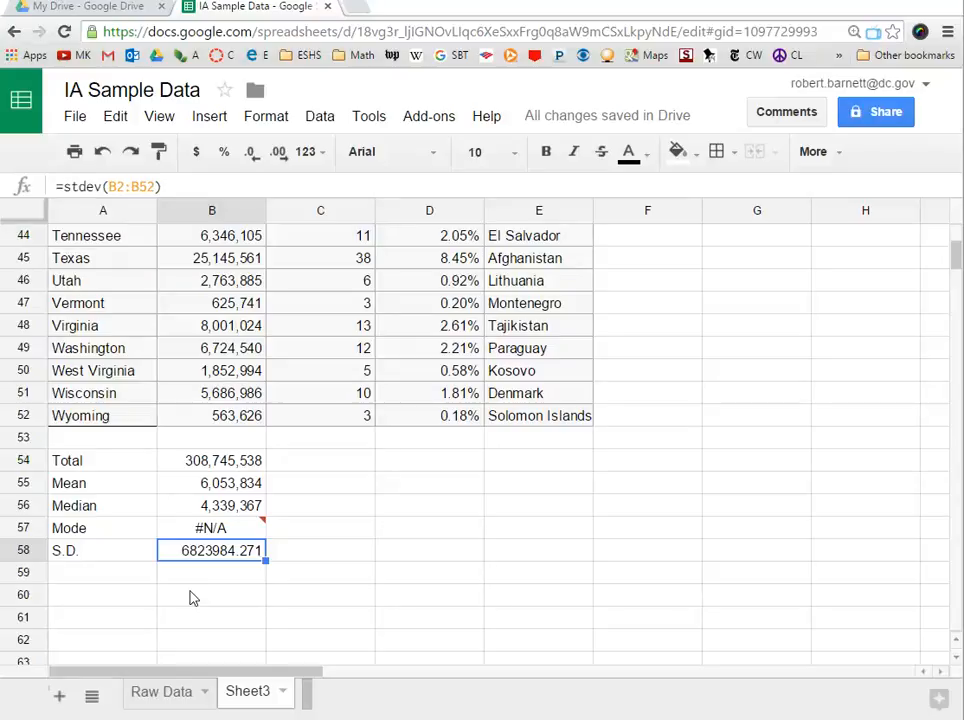
key("Down")
key("Left")
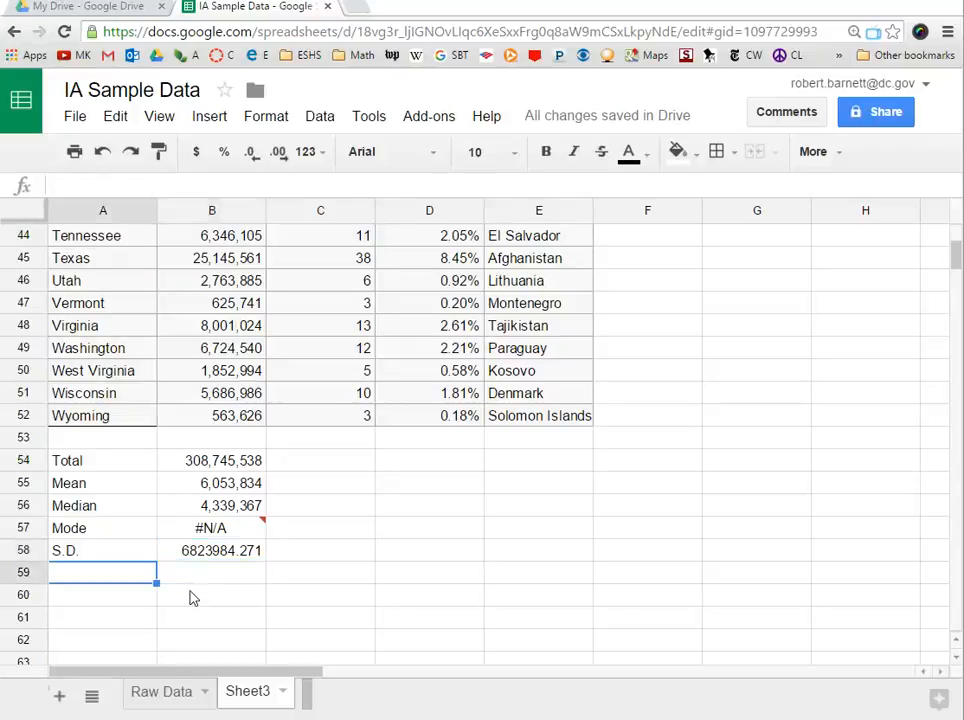
type("Range")
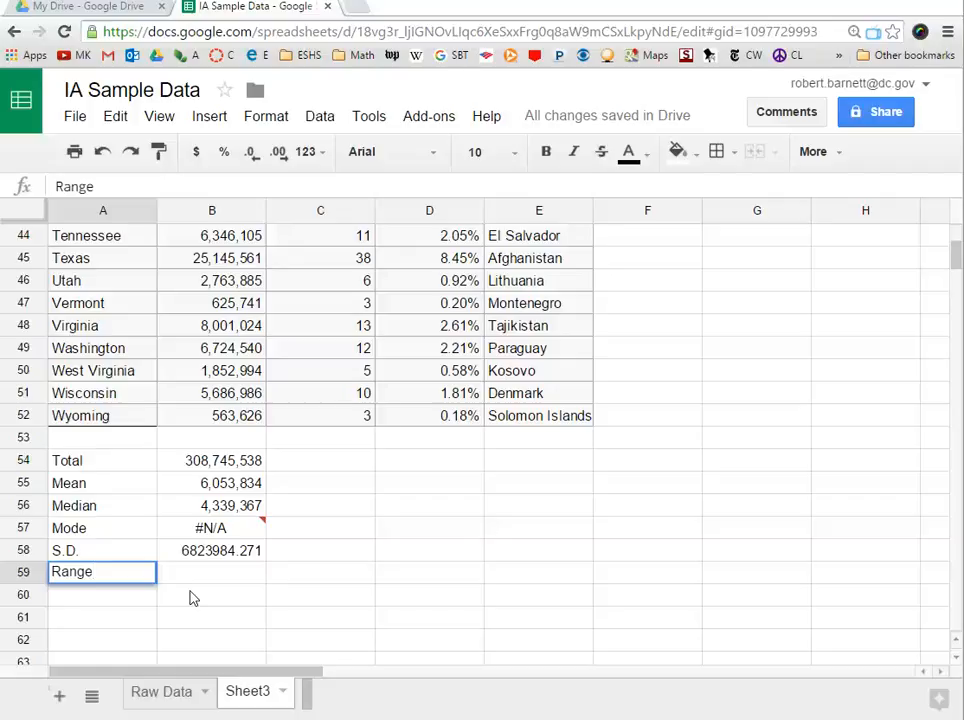
key("Tab")
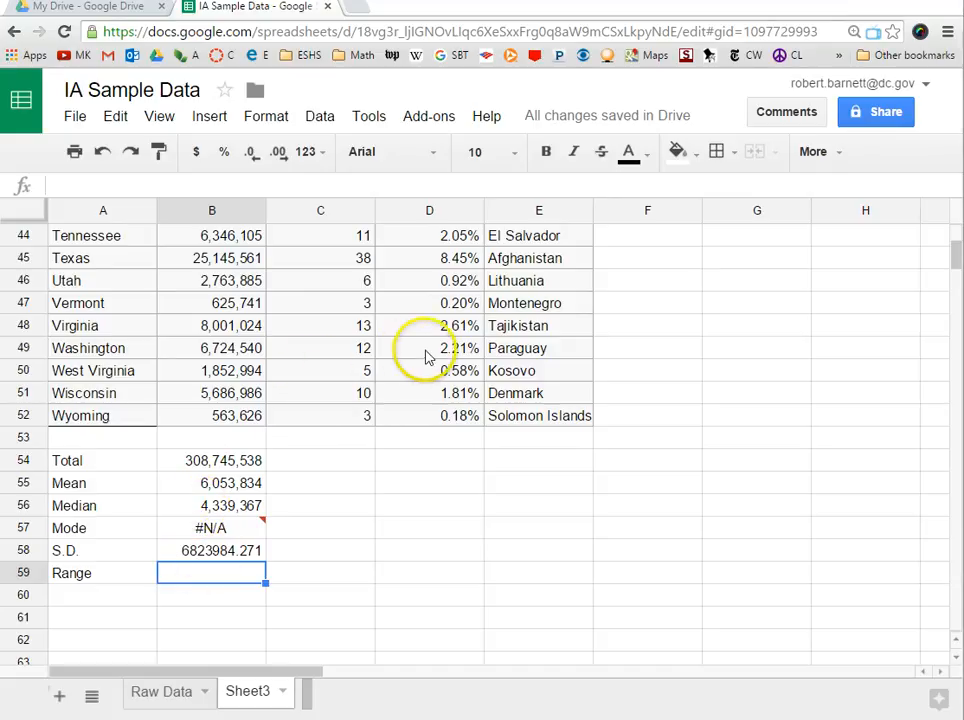
Step: Review the Presidential Electoral Votes column from its header down to the empty cells beside the population statistics
left_click(322, 333)
key("Page_Up")
key("Page_Up")
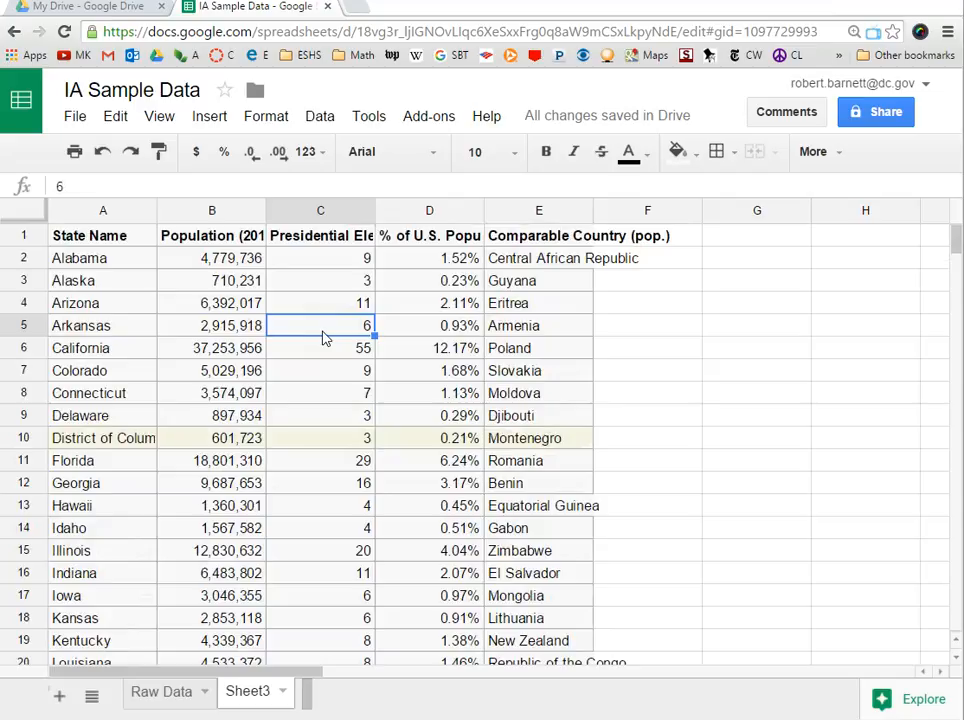
key("Up")
key("Up")
key("Up")
key("Up")
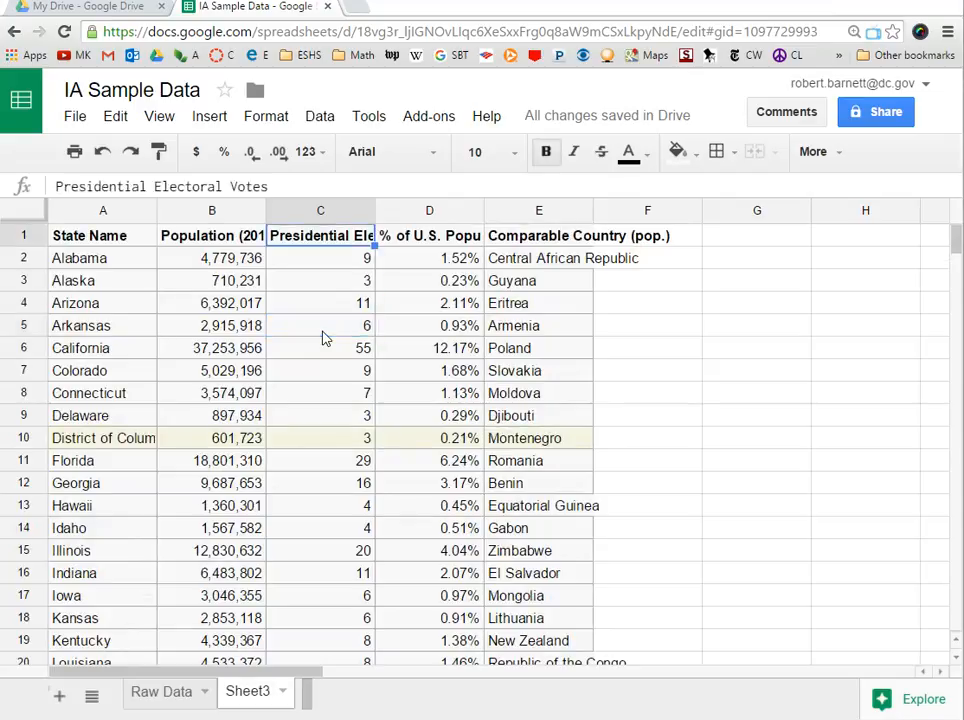
key("Right")
key("Left")
key("Page_Down")
key("Page_Down")
key("Down")
key("Down")
key("Down")
key("Down")
key("Down")
key("Down")
key("Down")
key("Down")
key("Down")
key("Down")
key("Down")
key("Down")
key("Down")
key("Down")
key("Down")
key("Down")
key("Down")
key("Down")
key("Down")
key("Down")
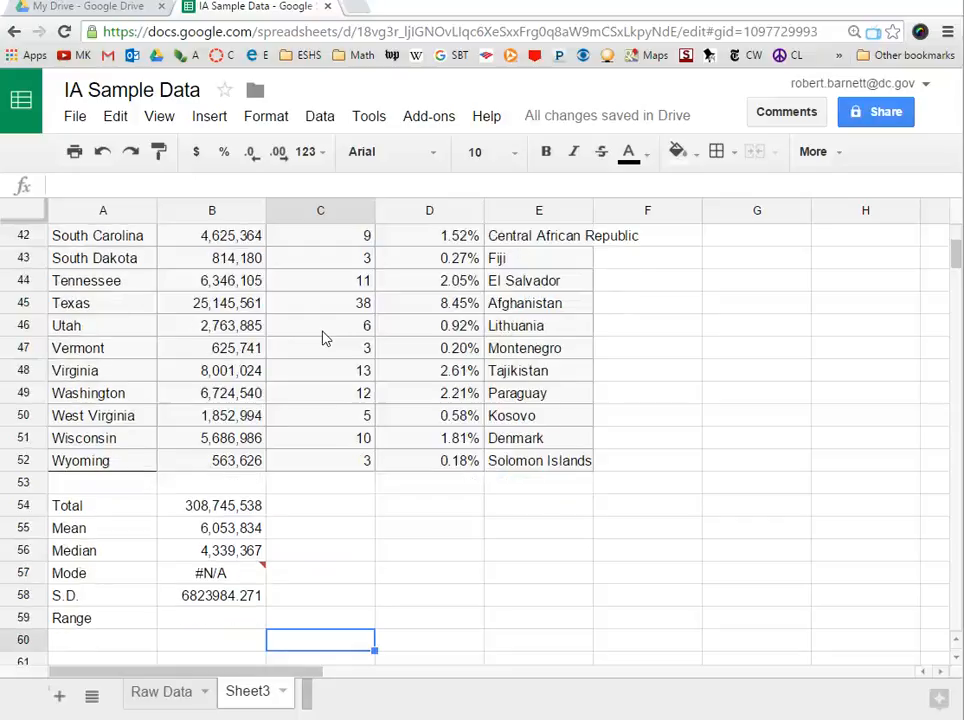
Step: Copy the population statistics formulas in B54:B58 and paste them into C54:C58 and D54:D58
left_click(203, 507)
left_click_drag(203, 507, 205, 593)
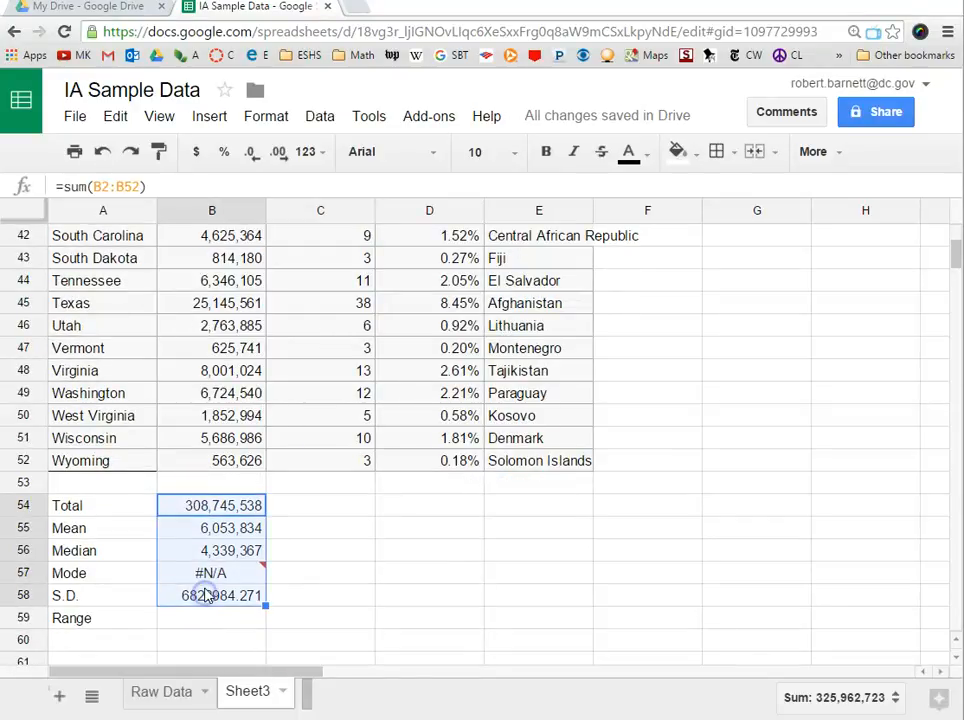
right_click(194, 528)
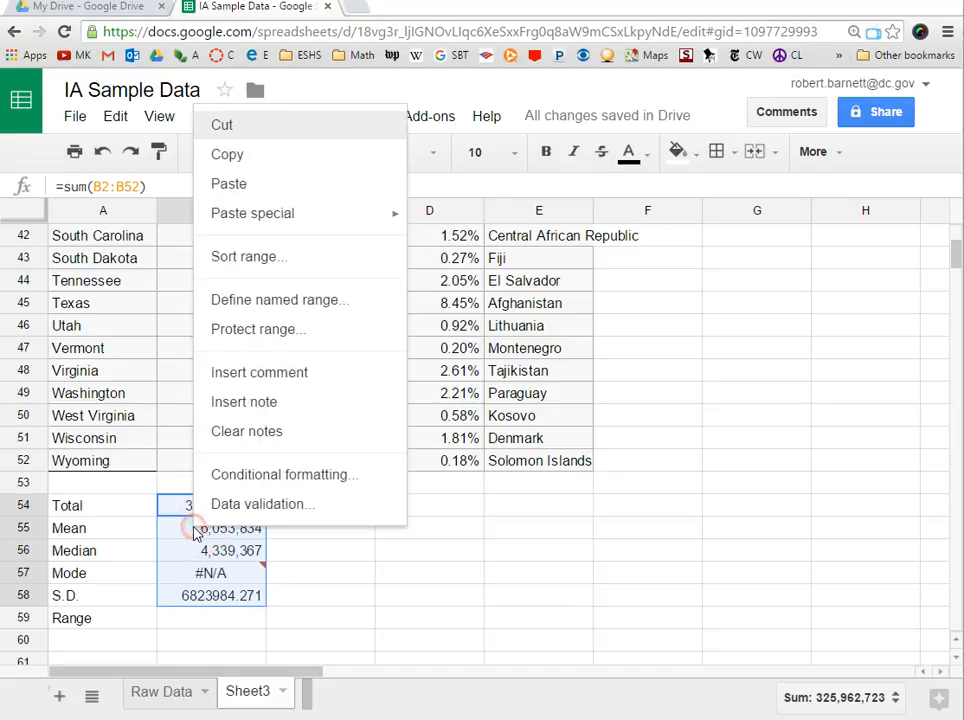
left_click(226, 160)
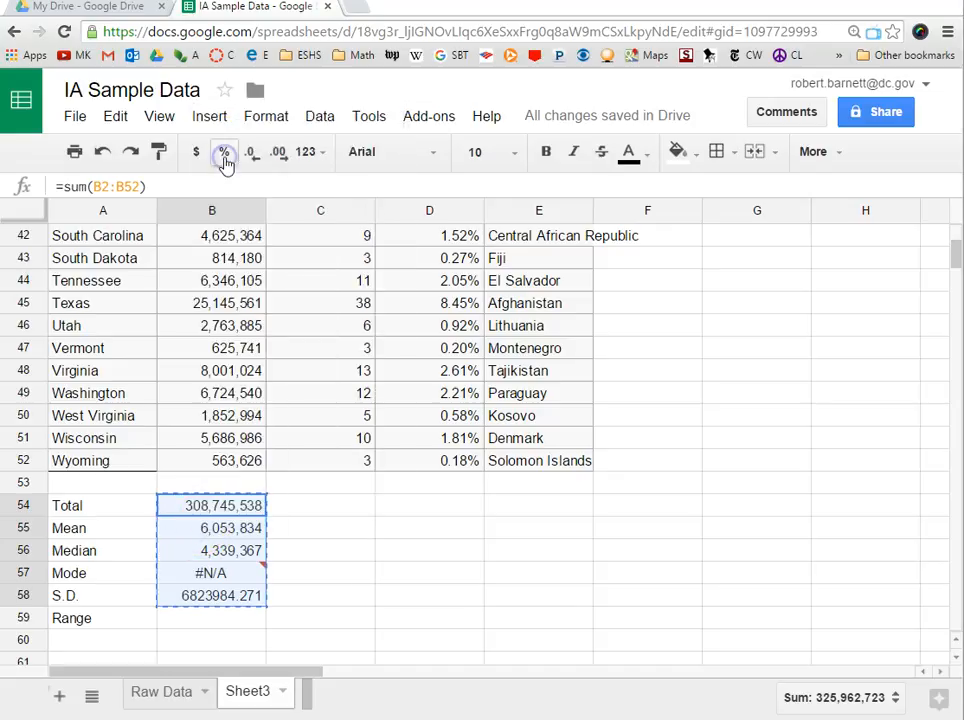
left_click(288, 507)
right_click(290, 509)
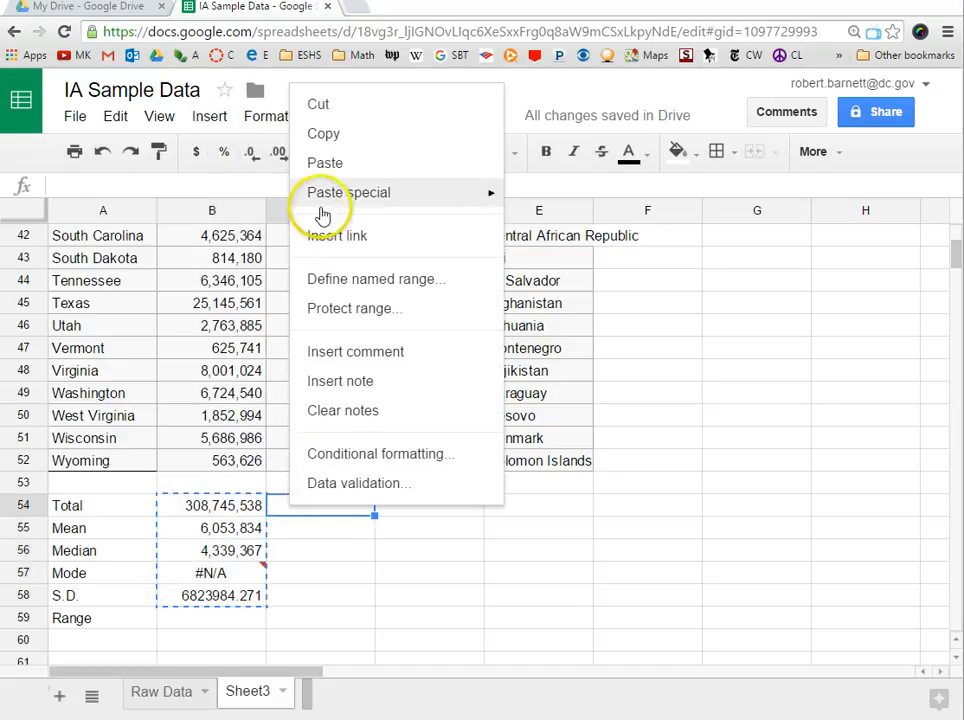
left_click(325, 163)
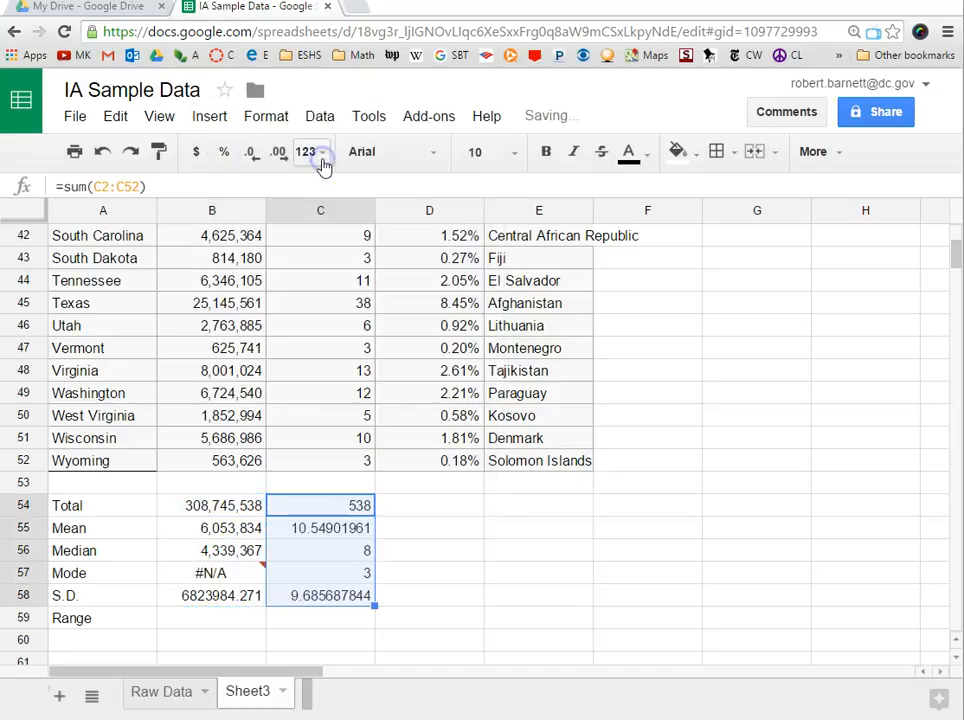
right_click(415, 507)
left_click(463, 170)
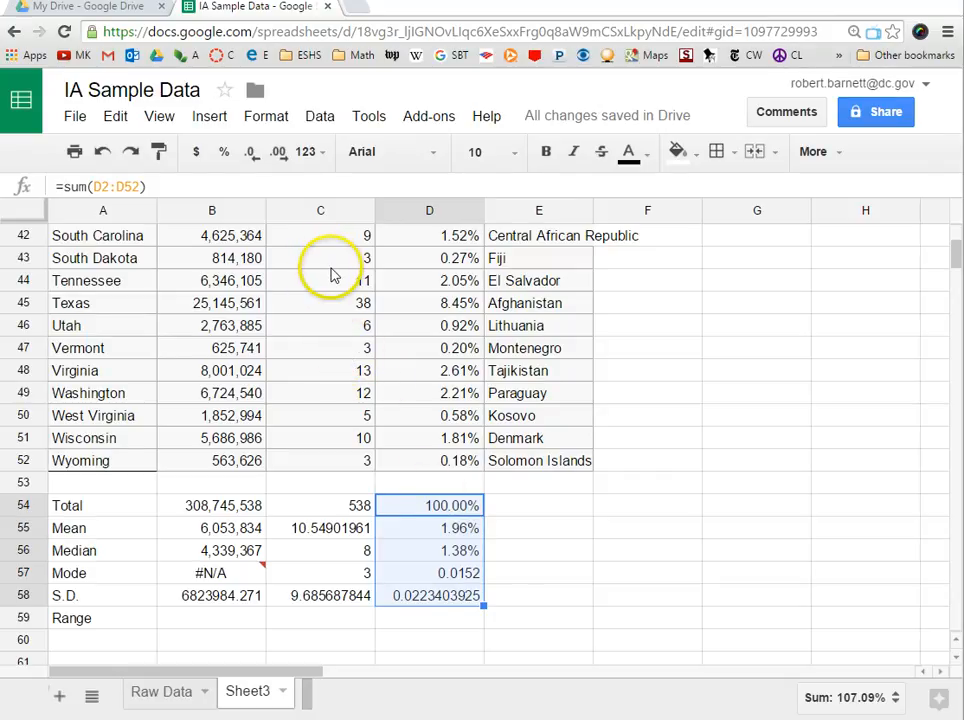
Step: Check the mean formula in C55, then the total, mean, median, mode and standard deviation formulas in B54:B58
left_click(328, 529)
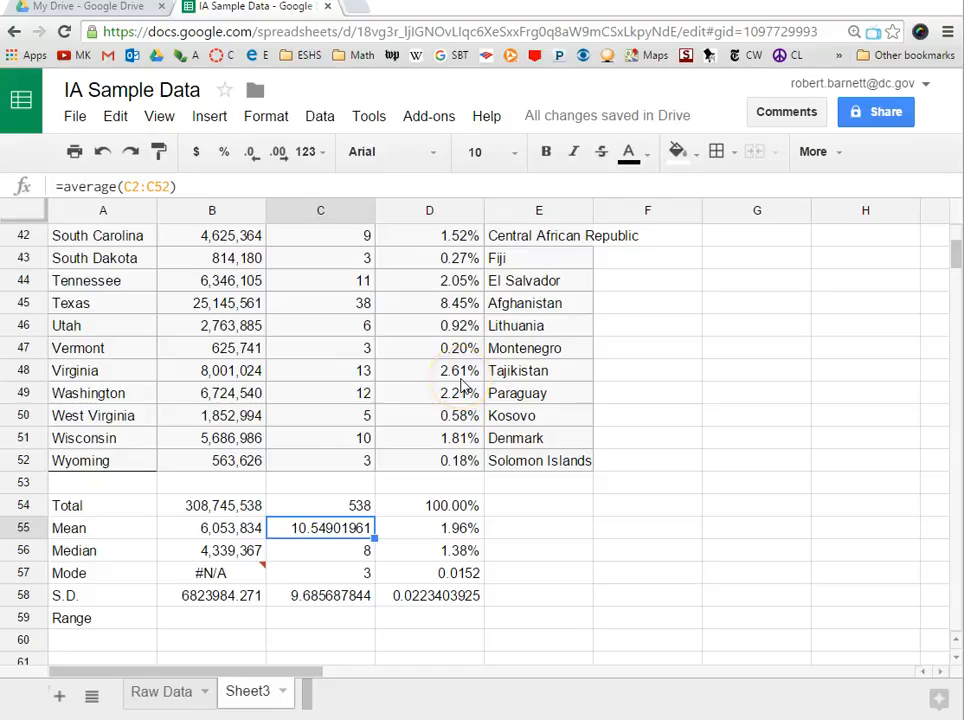
left_click(200, 505)
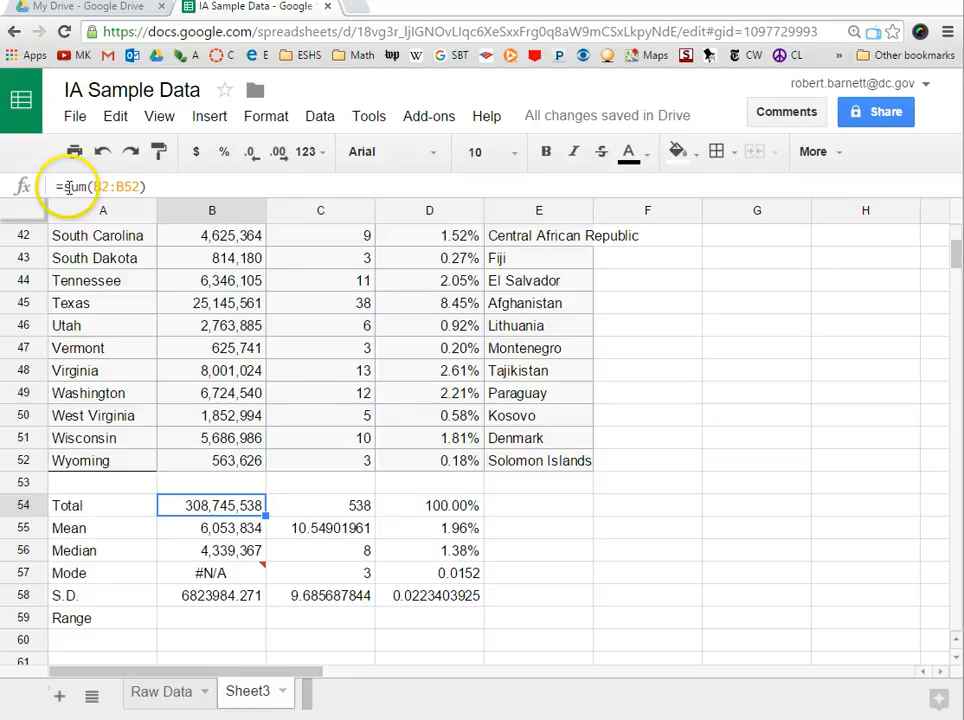
key("Return")
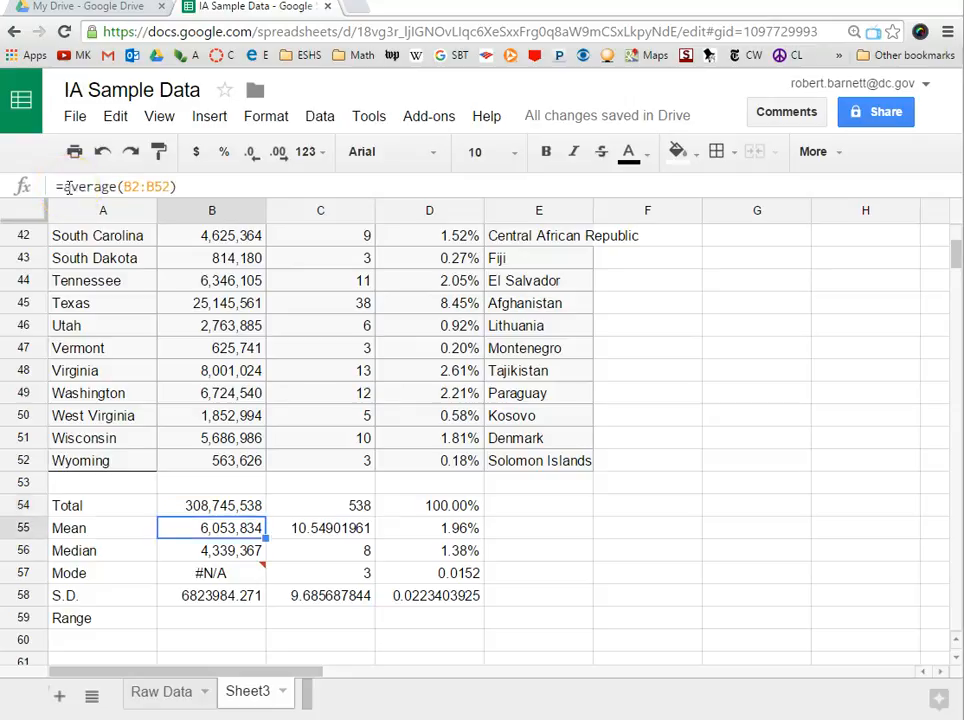
key("Down")
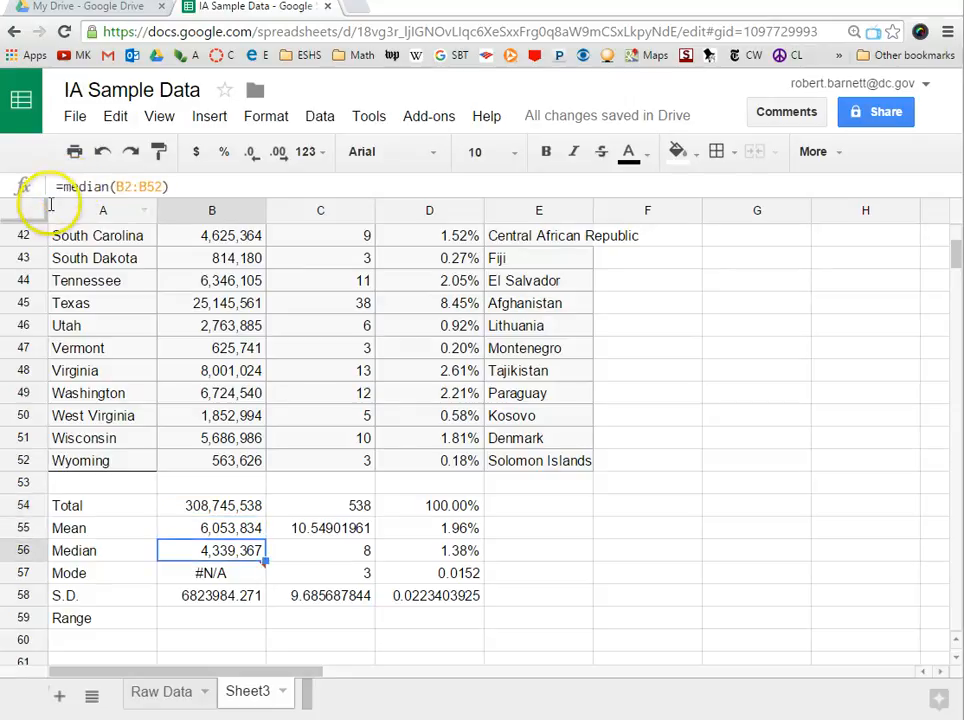
key("Down")
key("Down")
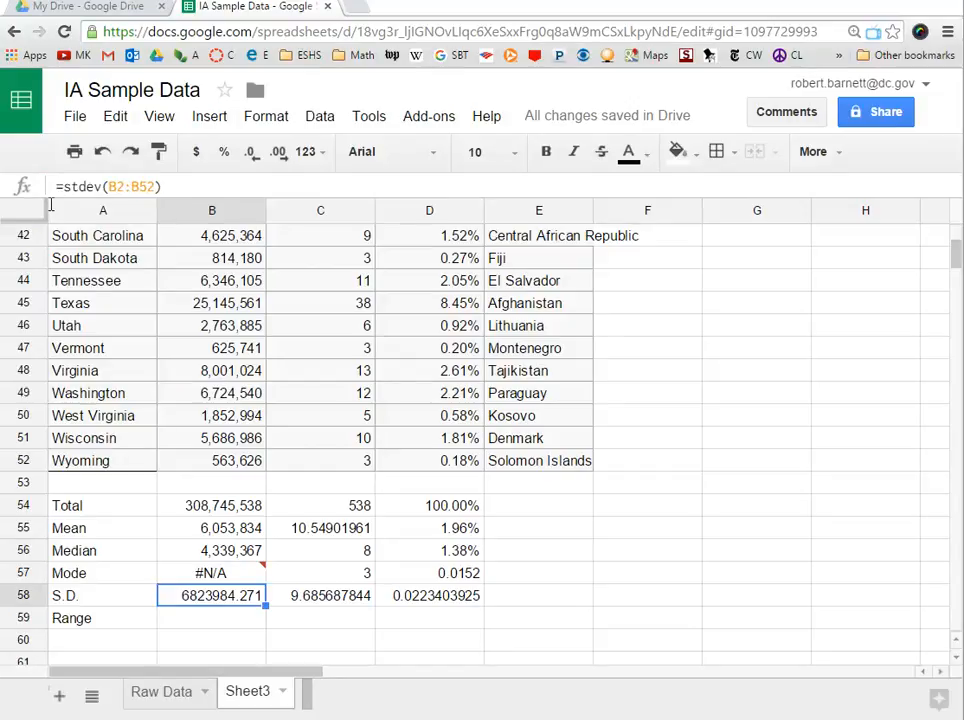
Step: Review the Population column upward from the standard deviation in B58 to the rows near its header
key("Up")
key("Up")
key("Up")
key("Up")
key("Up")
key("Up")
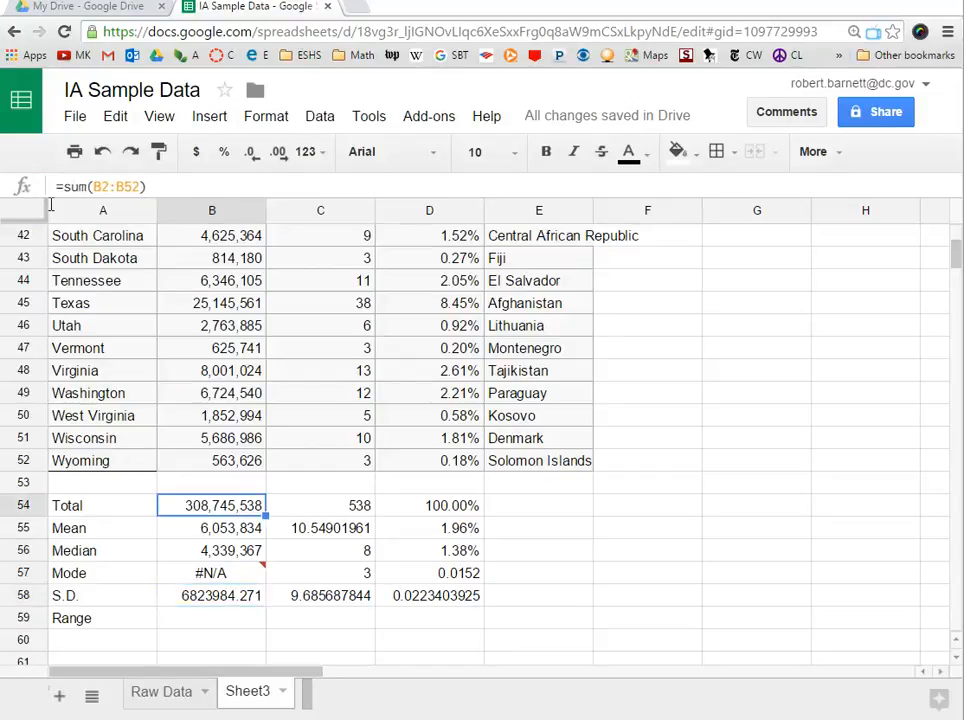
key("Up")
key("Up")
key("Up")
key("Up")
key("Up")
key("Up")
key("Up")
key("Up")
key("Up")
key("Up")
key("Up")
key("Up")
key("Up")
key("Up")
key("Up")
key("Up")
key("Up")
key("Up")
key("Up")
key("Up")
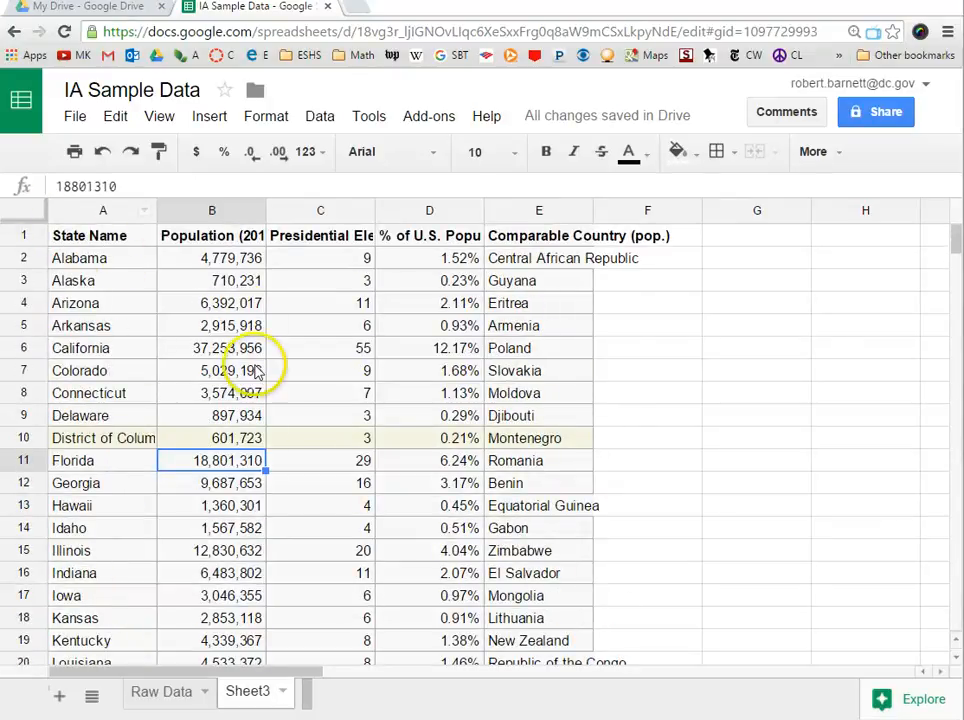
Step: Rename Sheet3 as Descriptive Stats
double_click(247, 692)
type("Descr")
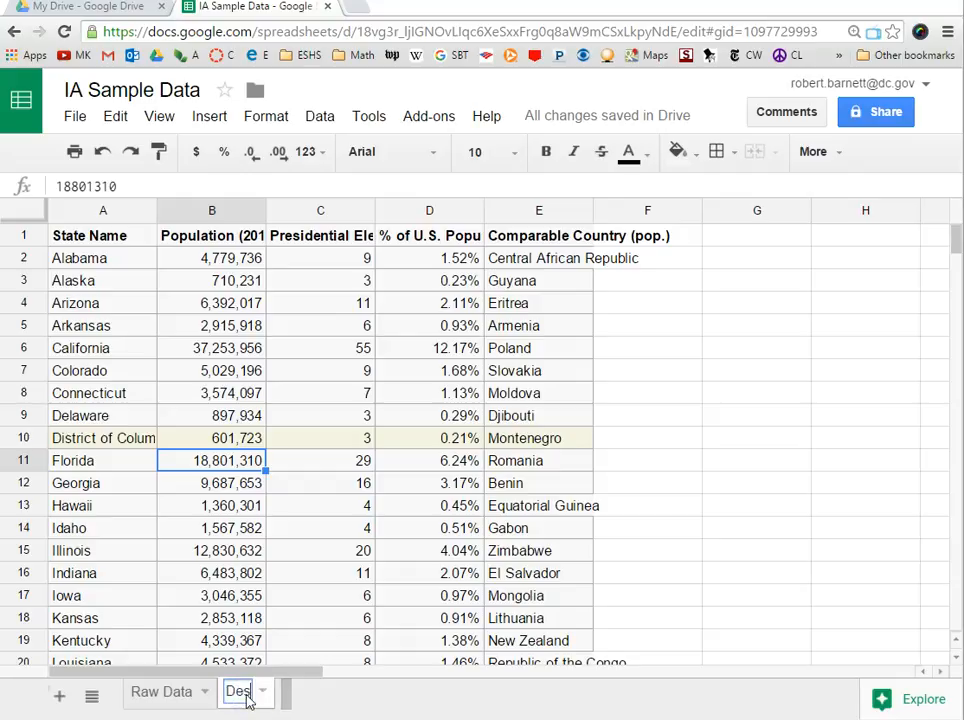
type("iptive Stats")
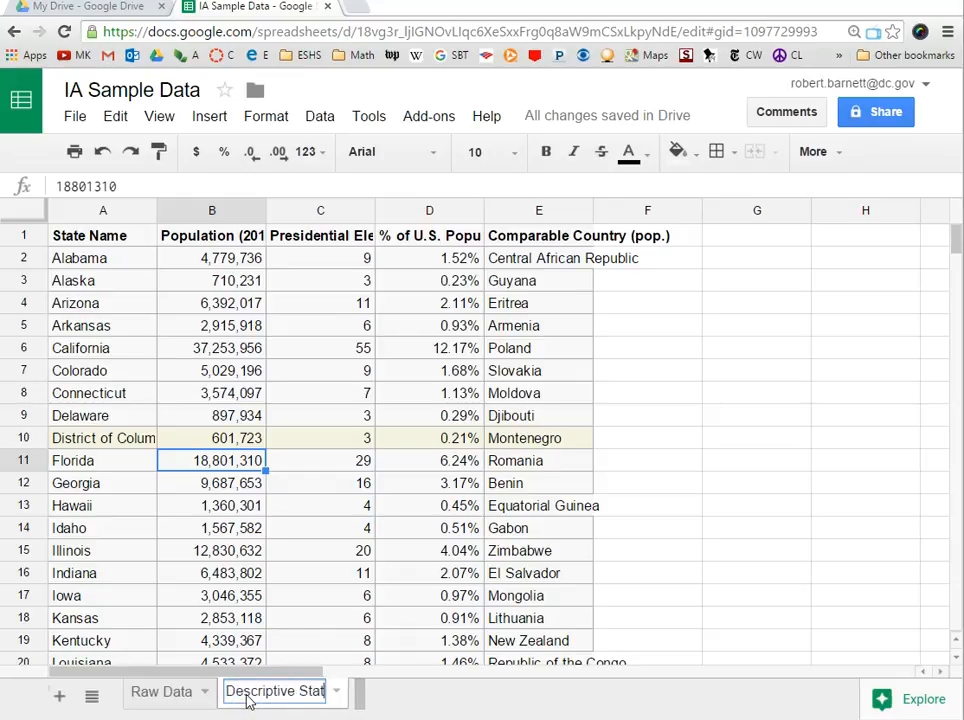